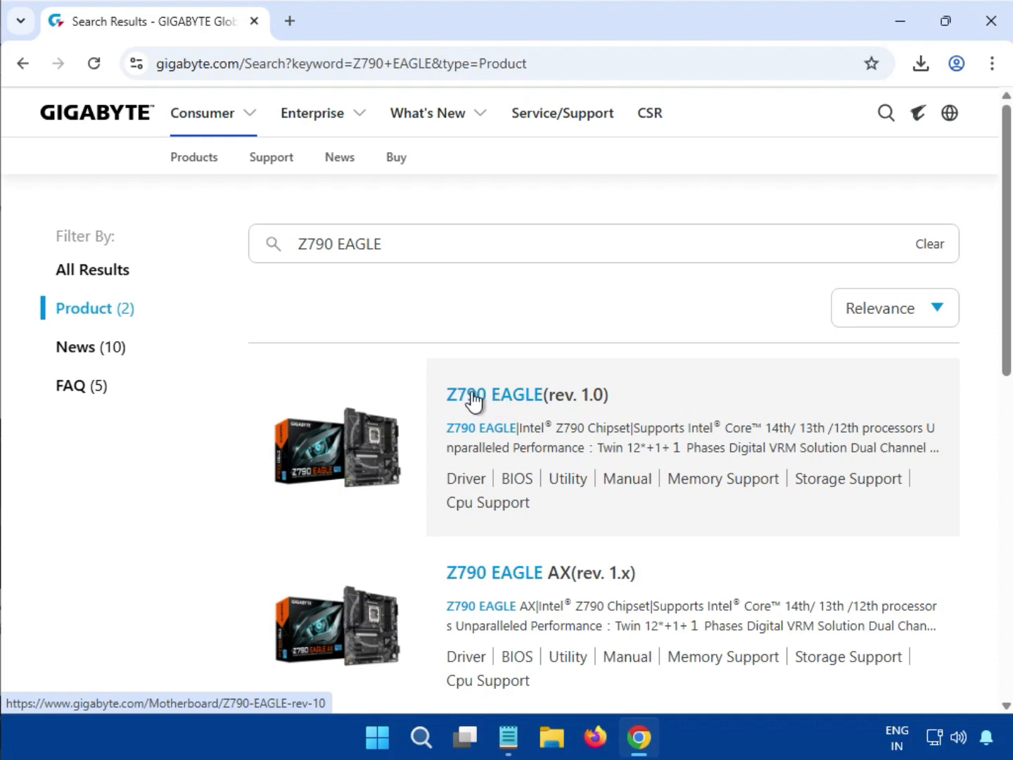
Step: Open the support downloads for the Z790 EAGLE (rev. 1.0) and filter the drivers to Windows 11 64bit
left_click(507, 395)
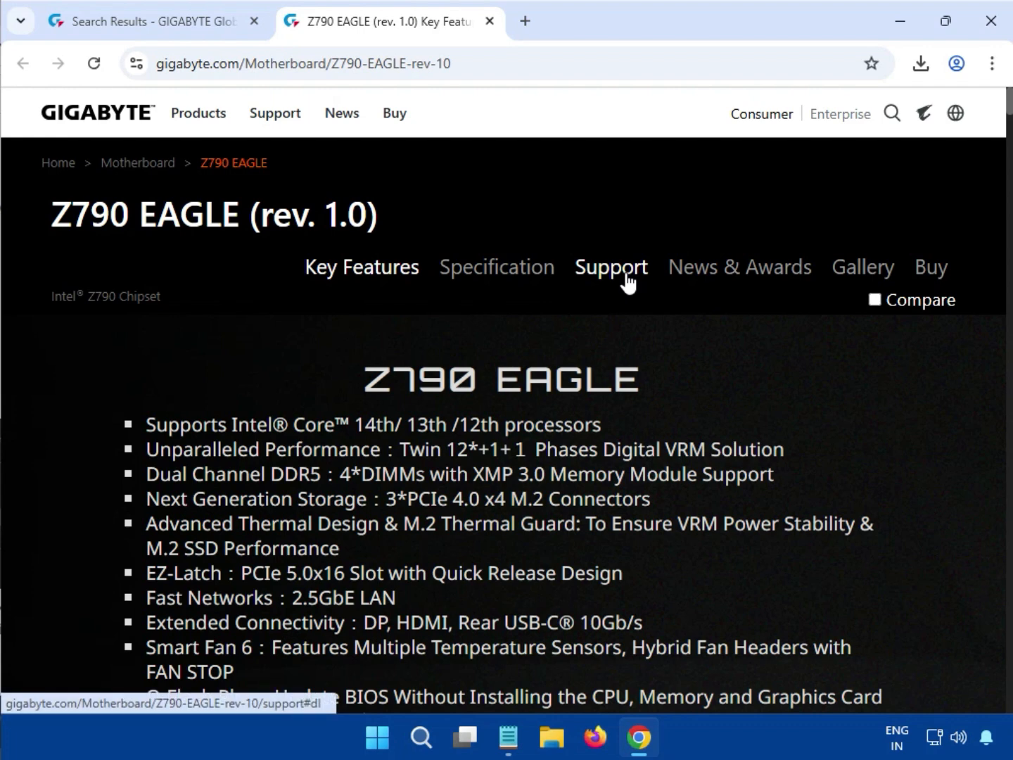
left_click(609, 282)
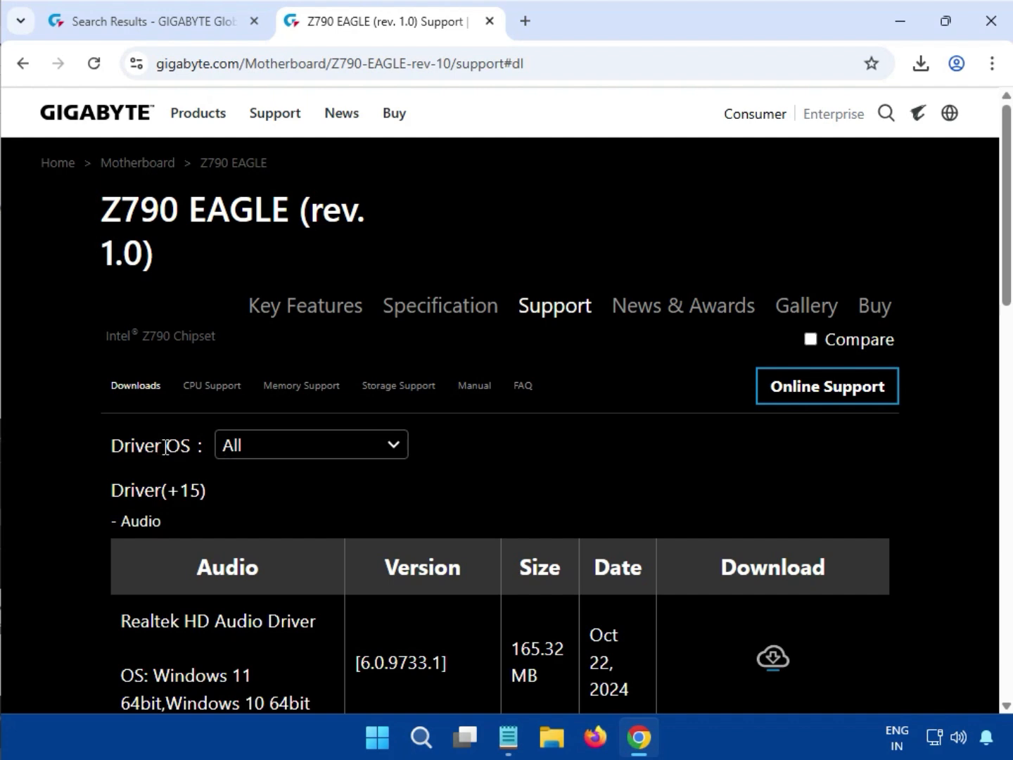
left_click(241, 454)
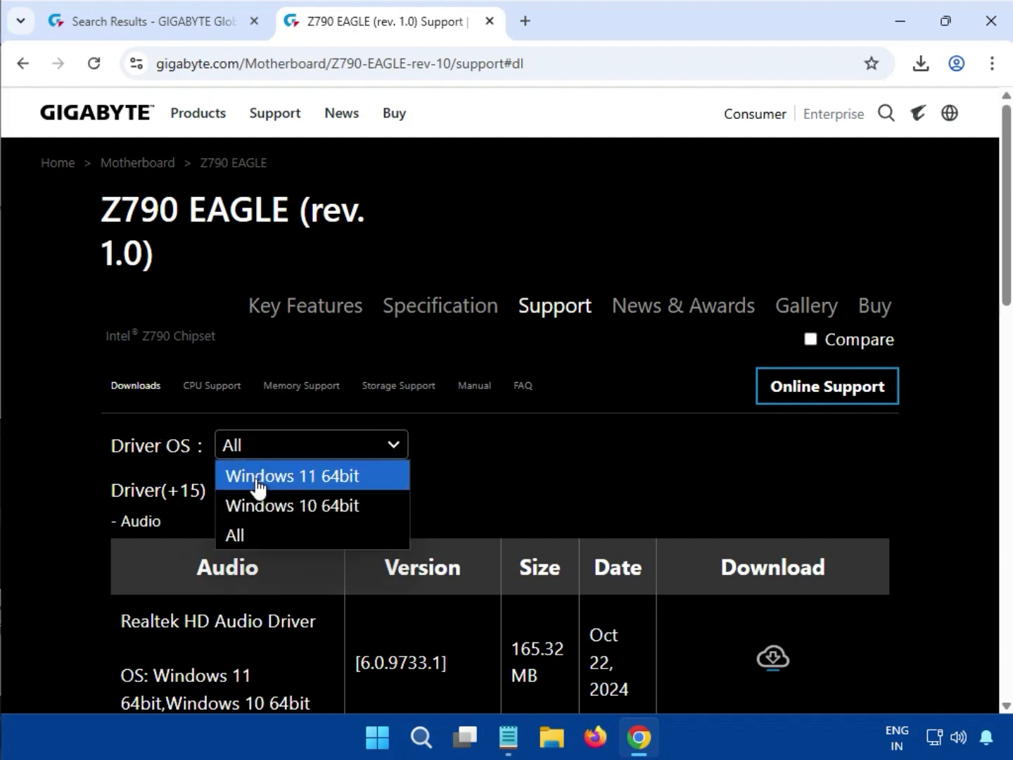
left_click(257, 477)
left_click(268, 456)
left_click(275, 502)
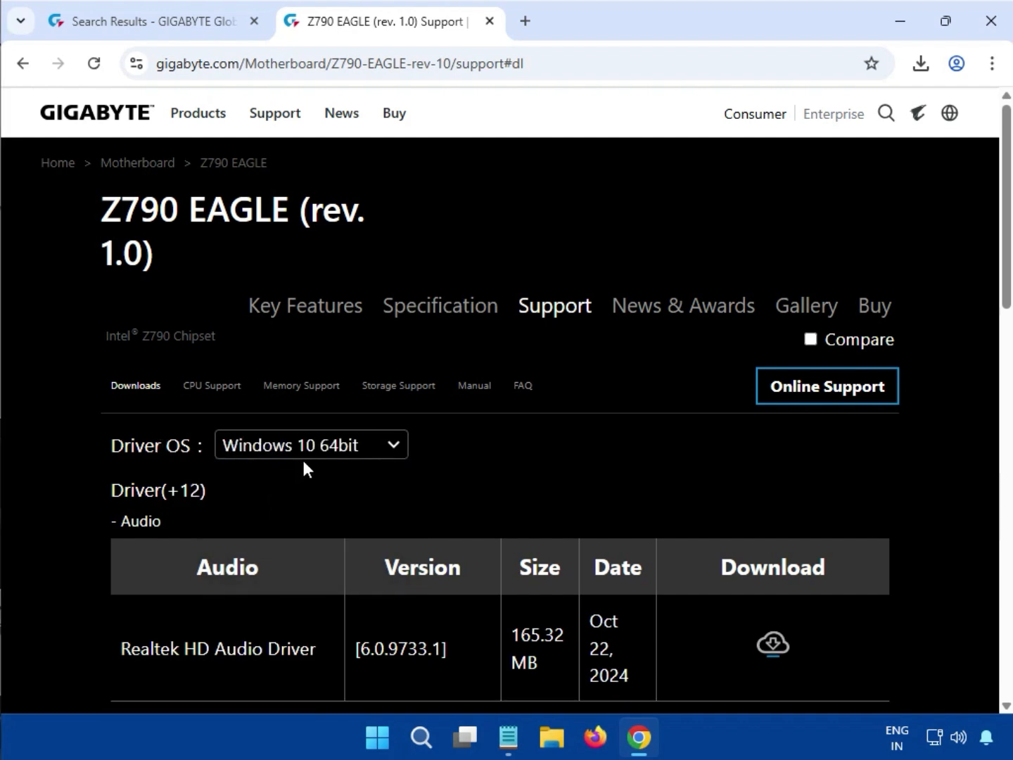
left_click(345, 465)
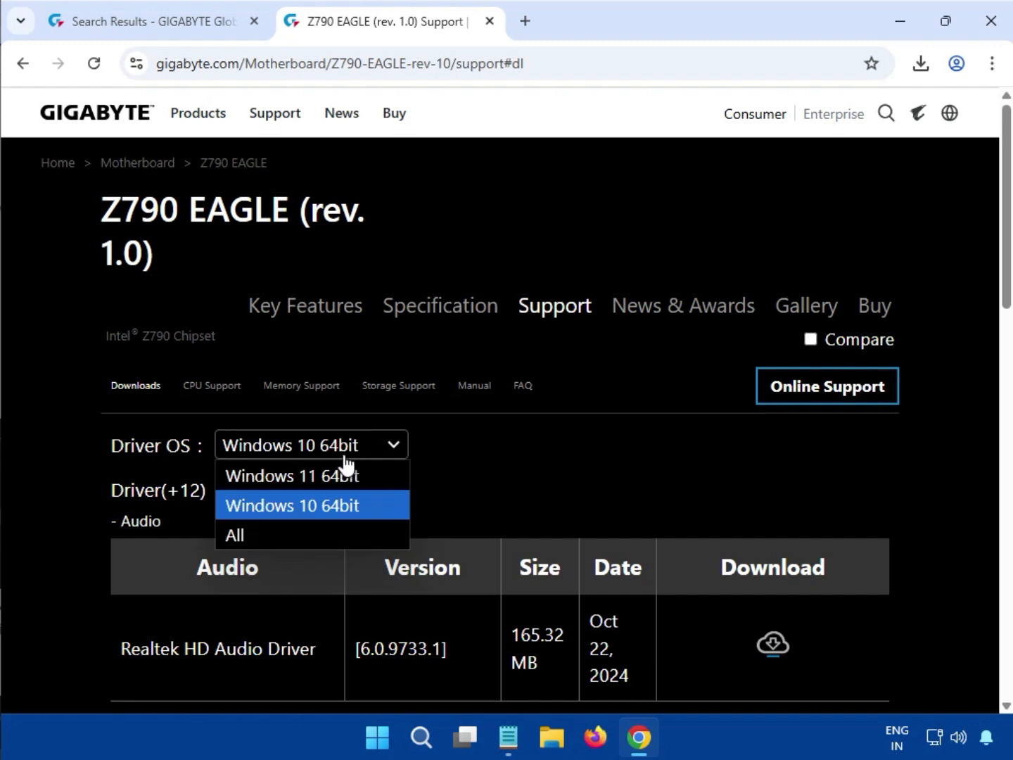
left_click(346, 467)
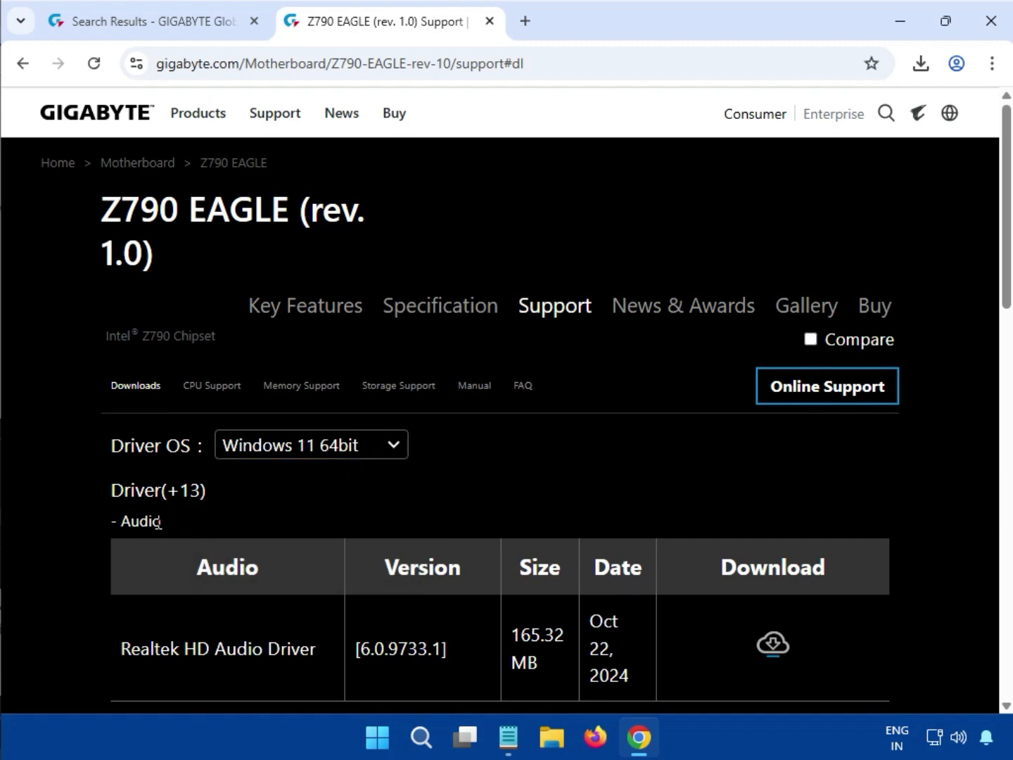
Step: Download the Realtek HD Audio Driver version 6.0.9733.1 from the Audio drivers section
left_click_drag(162, 521, 121, 521)
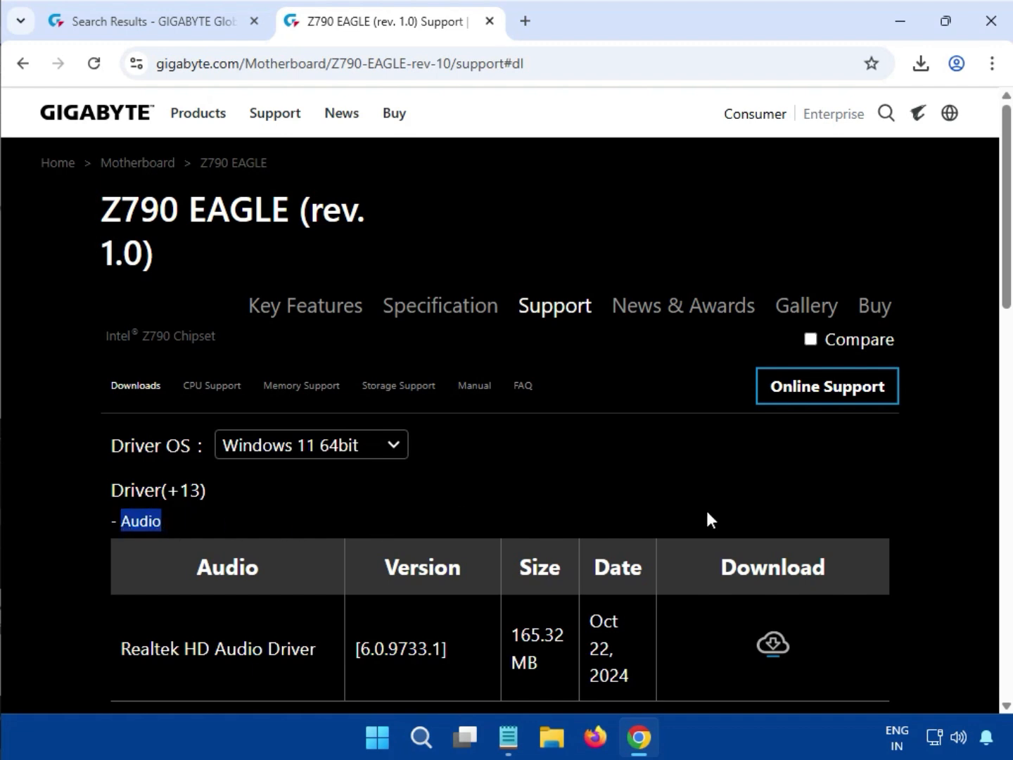
left_click(754, 643)
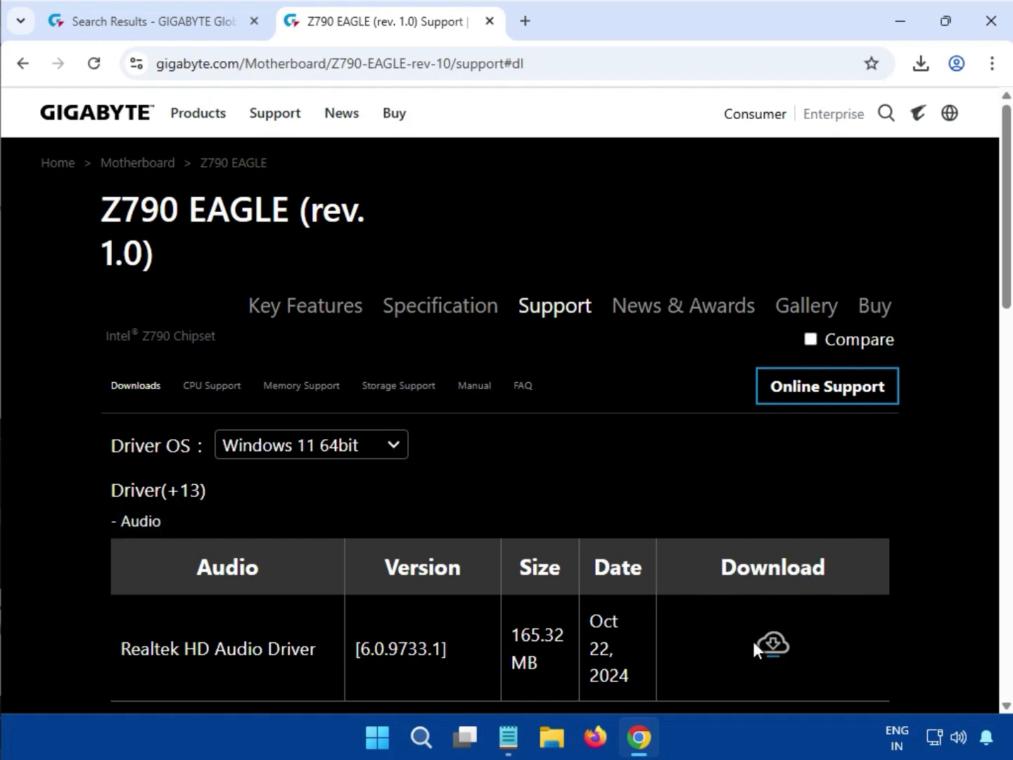
left_click(774, 643)
scroll(779, 616, "down", 2)
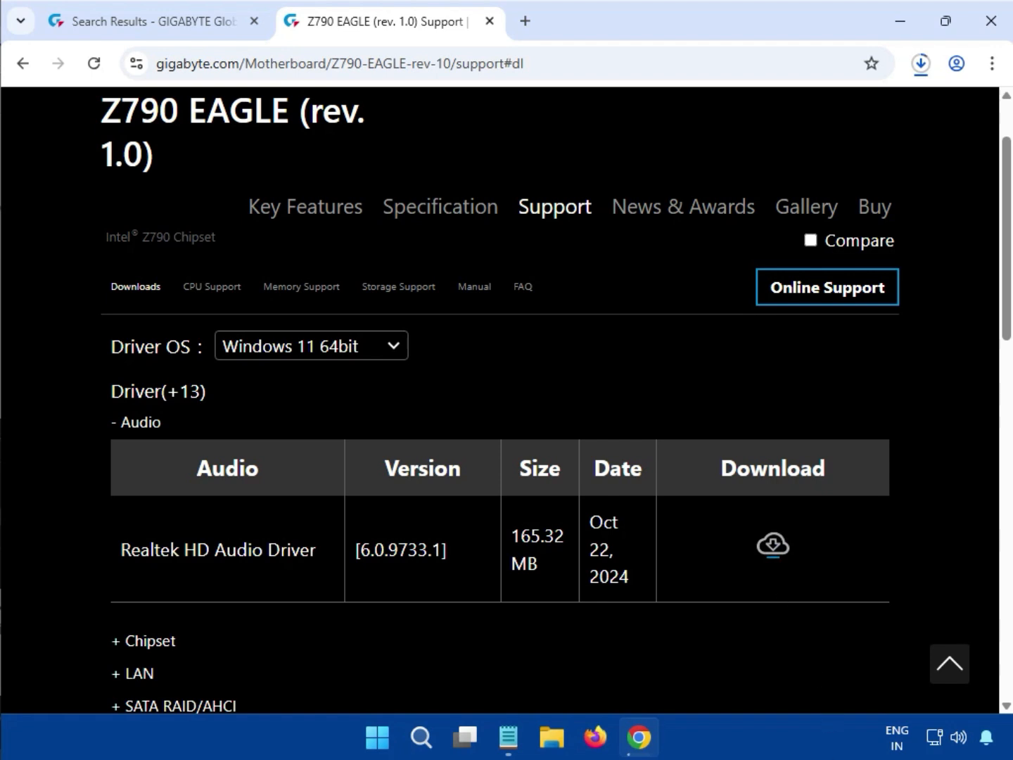
Step: Run mb_driver_612_realtekdch_6.0.9733.1.exe from the downloaded Realtek audio (3).zip archive, allow it to make changes, and close the archive
left_click(921, 63)
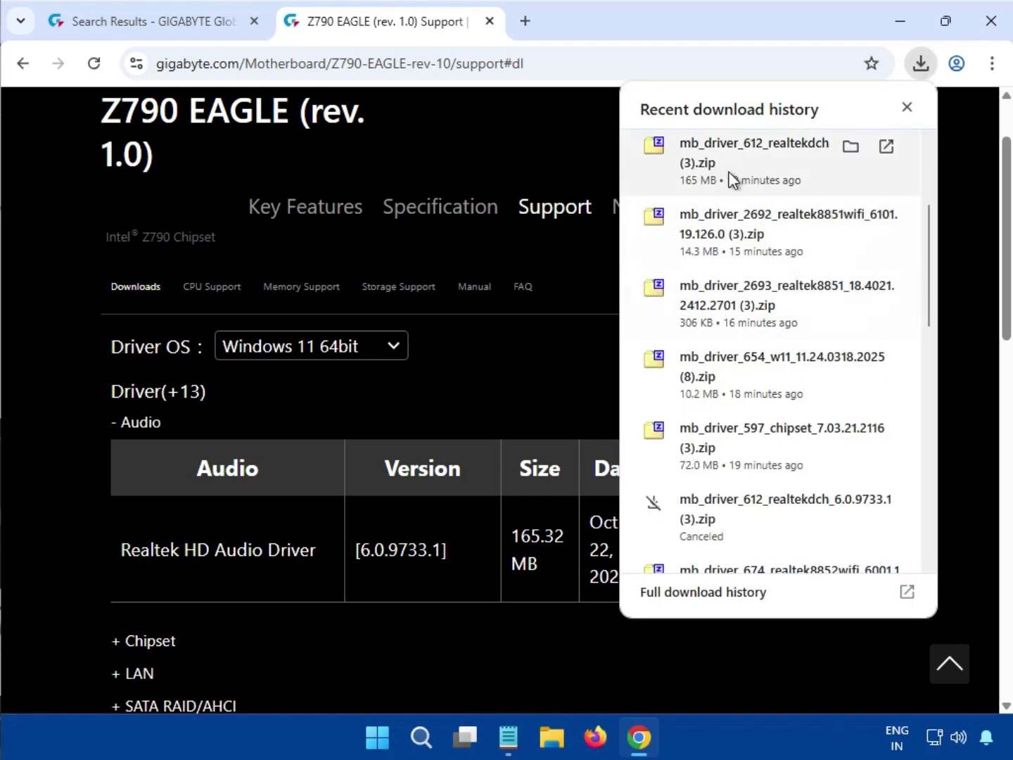
left_click(754, 158)
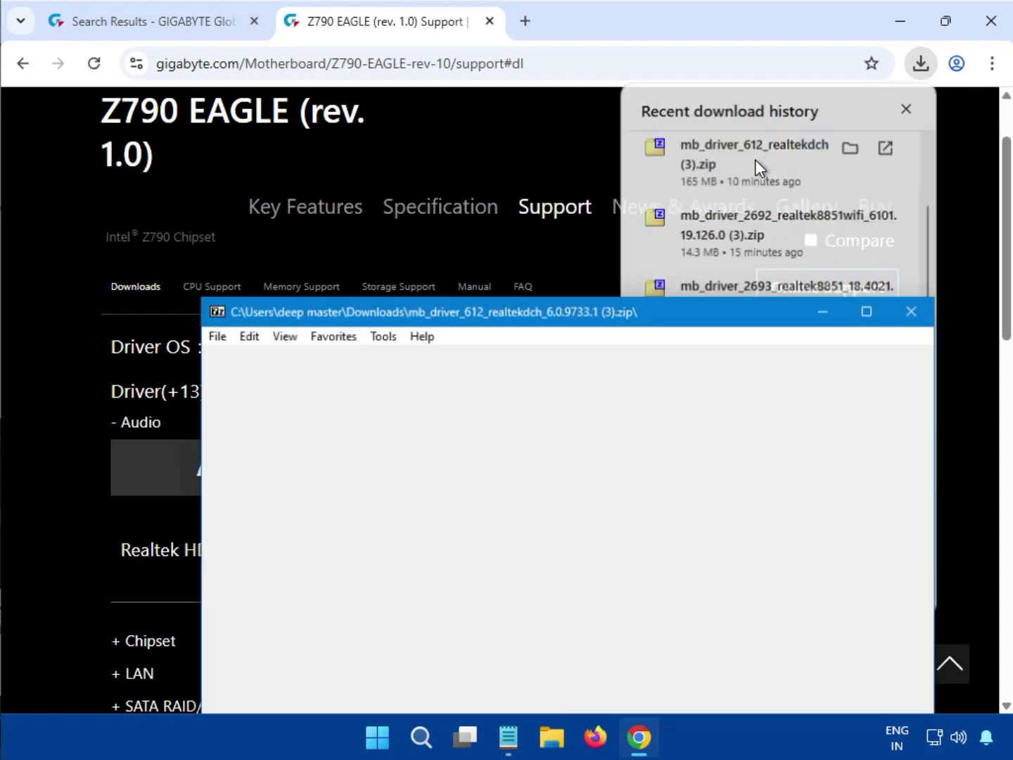
double_click(423, 458)
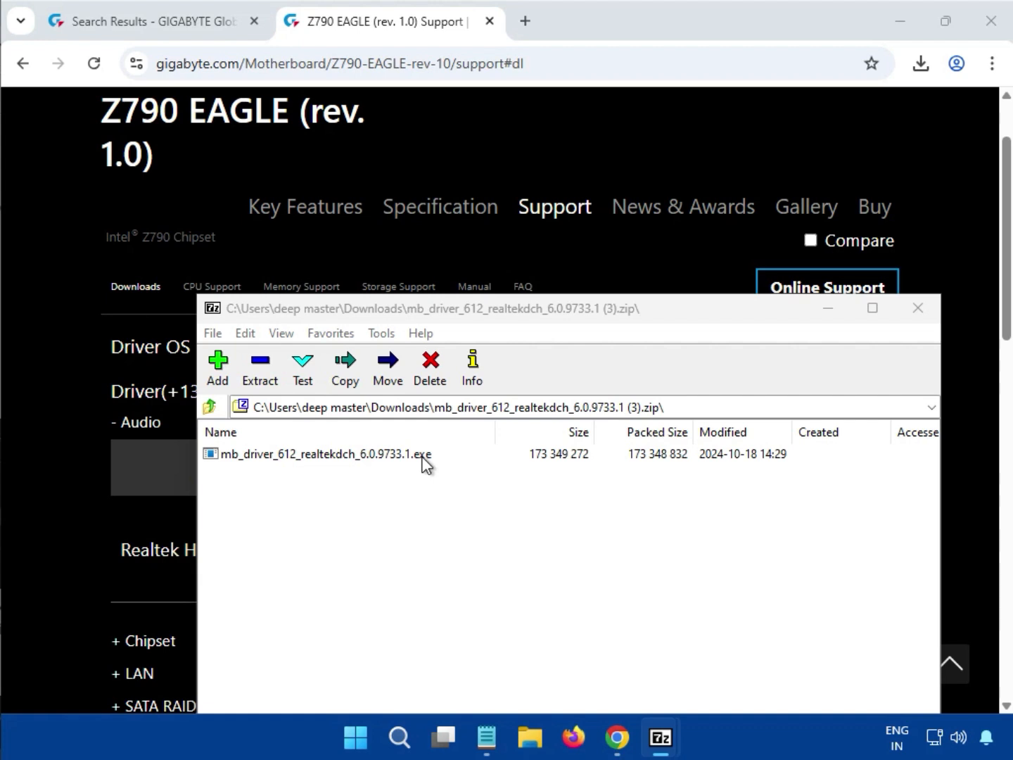
left_click(423, 457)
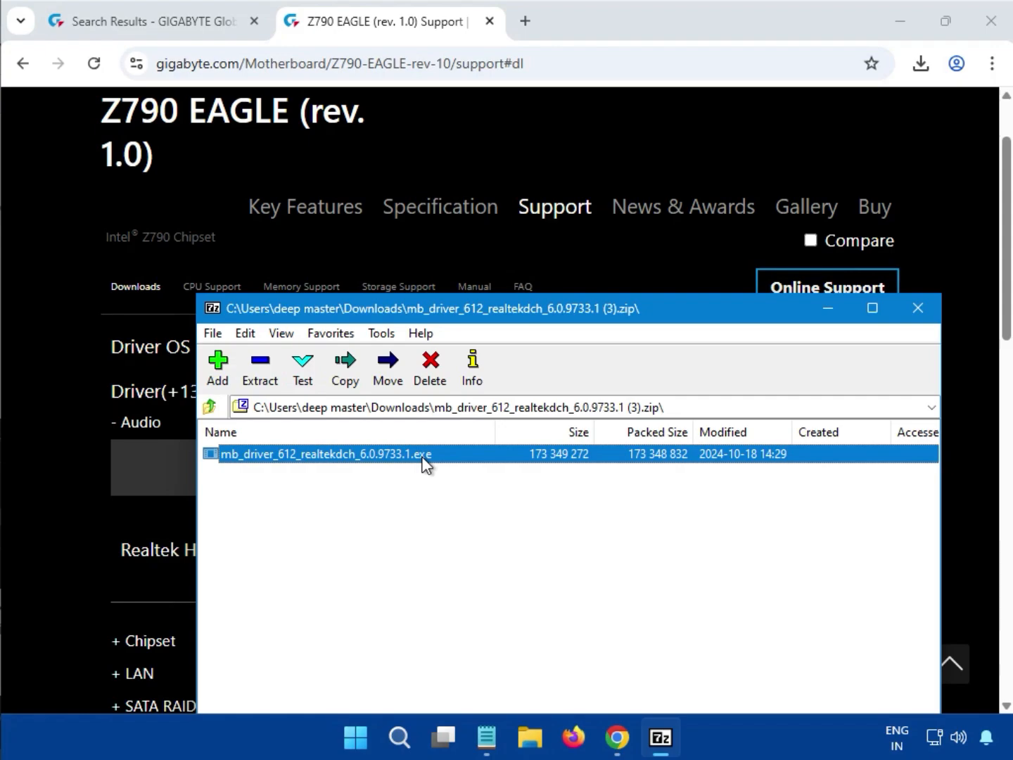
double_click(422, 457)
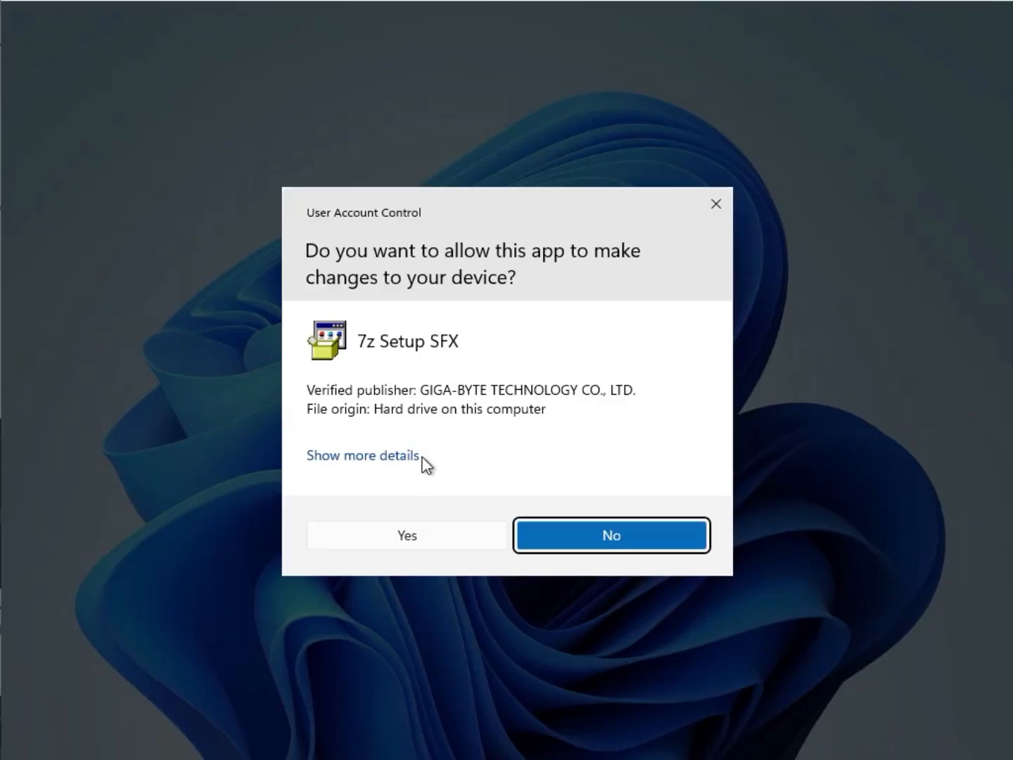
left_click(388, 530)
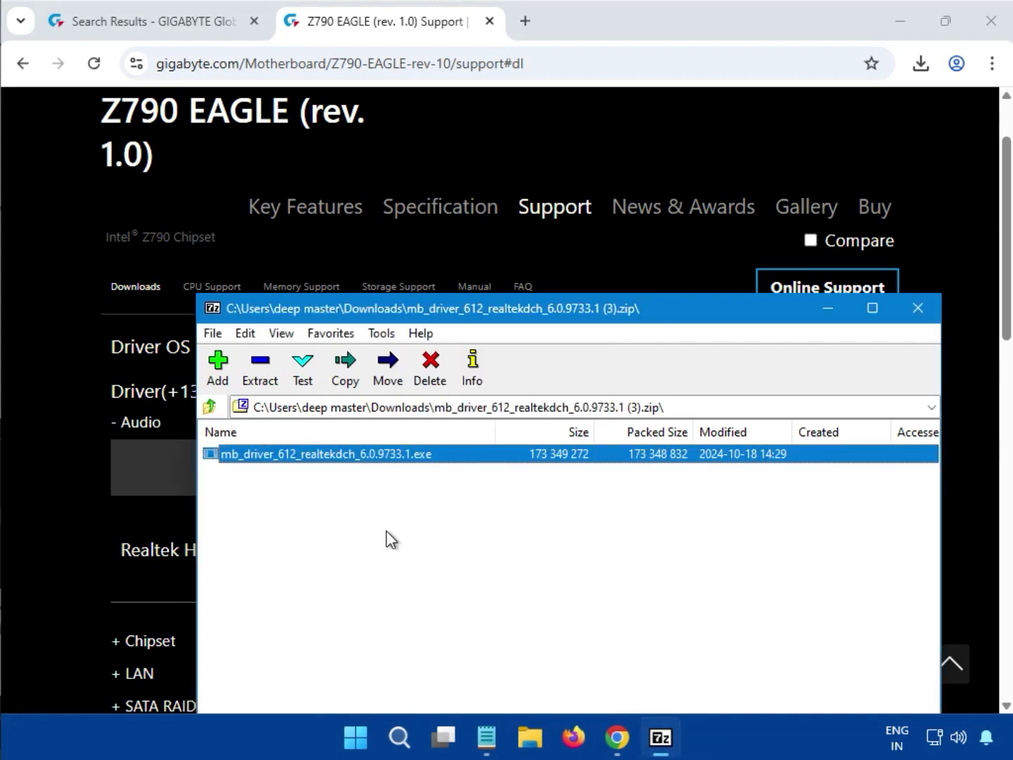
left_click(919, 304)
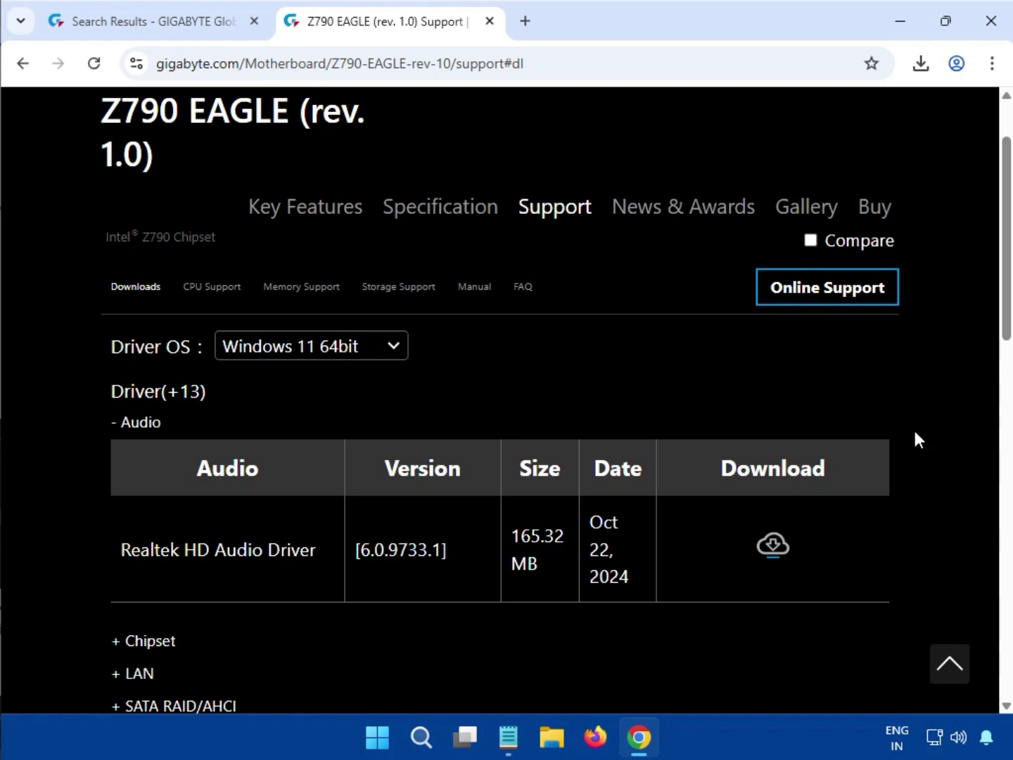
Step: Expand the Chipset drivers and download Intel INF installation version 10.1.19199.8340
scroll(902, 513, "down", 3)
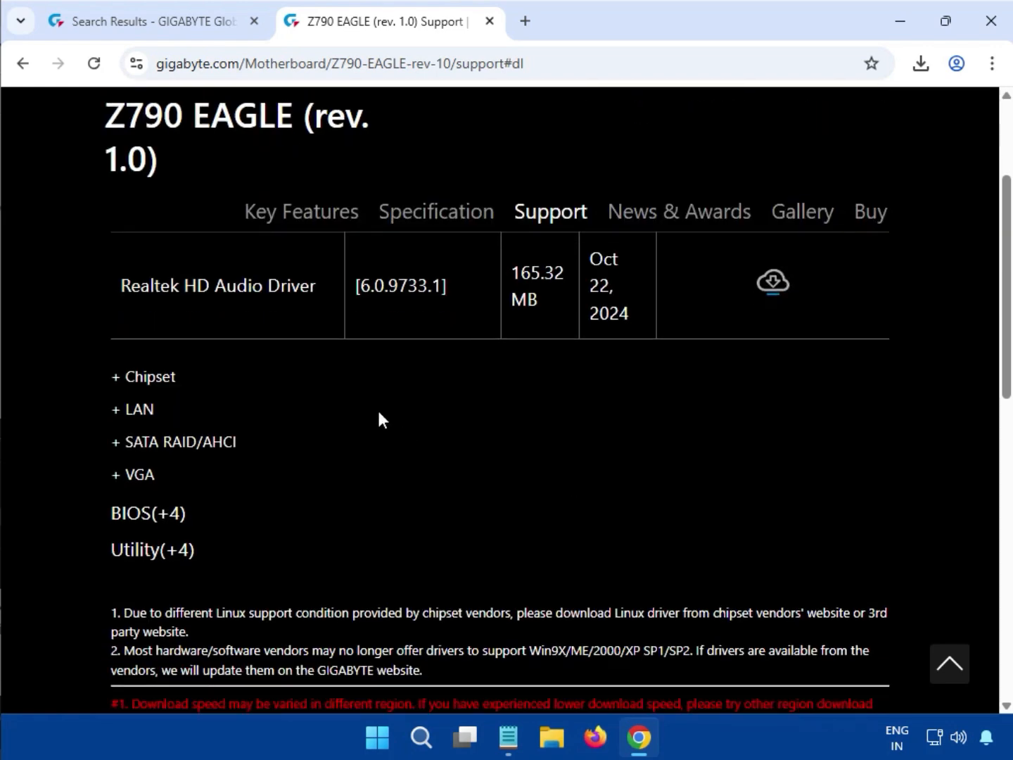
left_click_drag(181, 368, 138, 388)
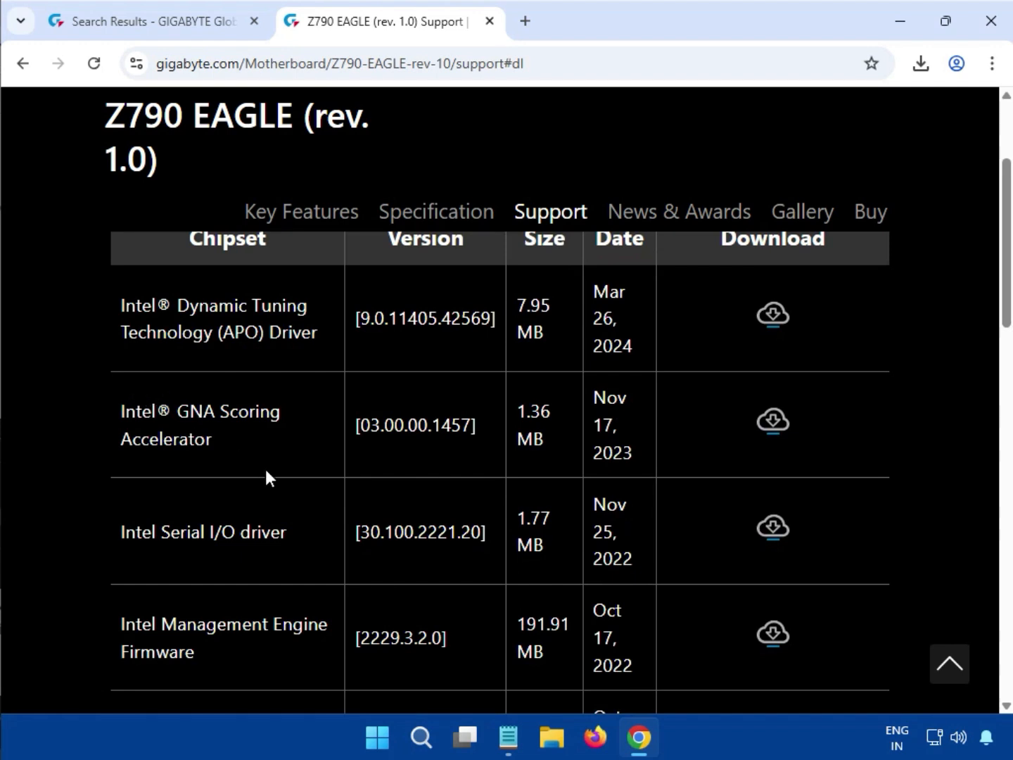
scroll(264, 470, "down", 1)
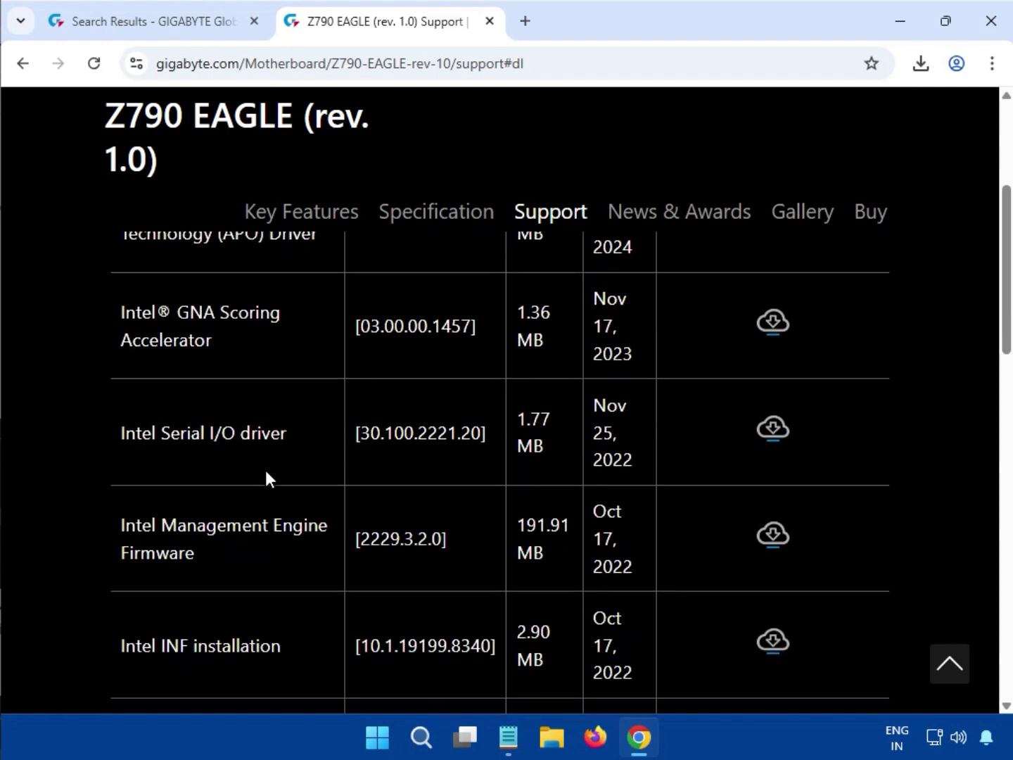
scroll(265, 470, "down", 1)
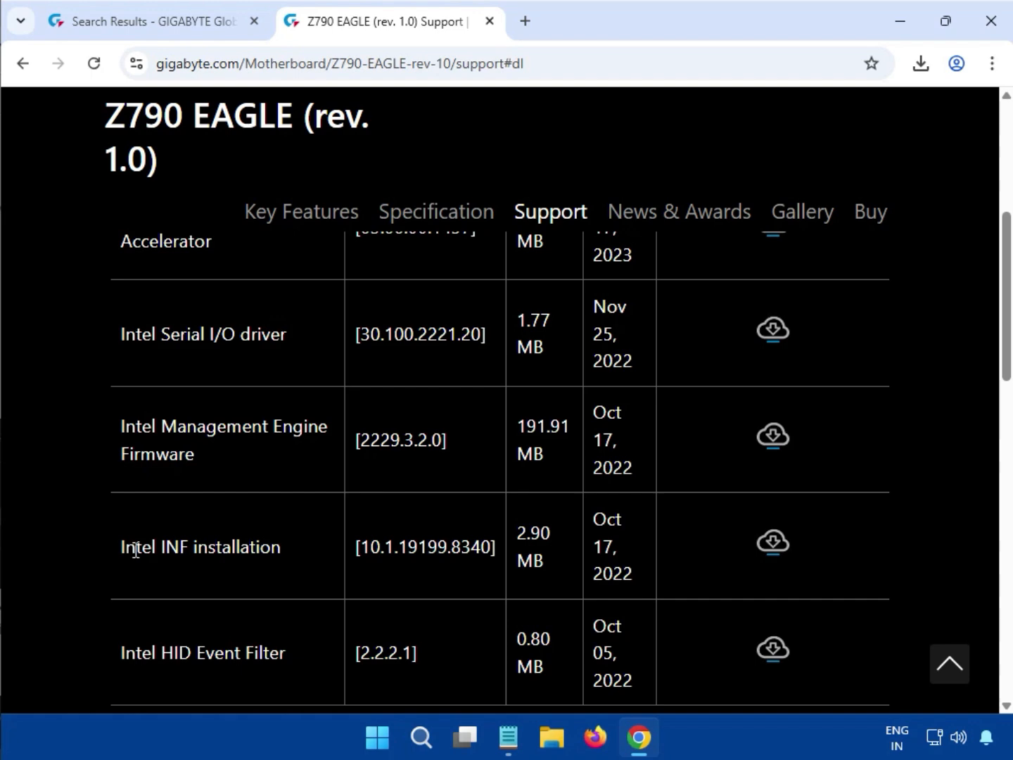
left_click_drag(136, 549, 260, 546)
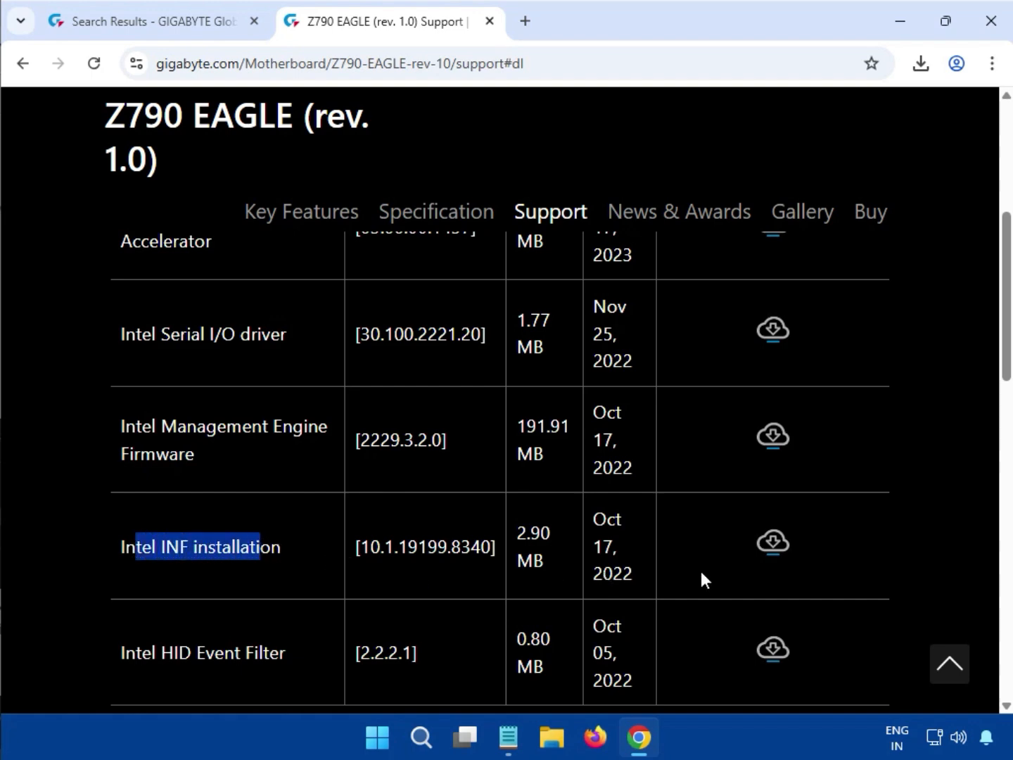
left_click(769, 543)
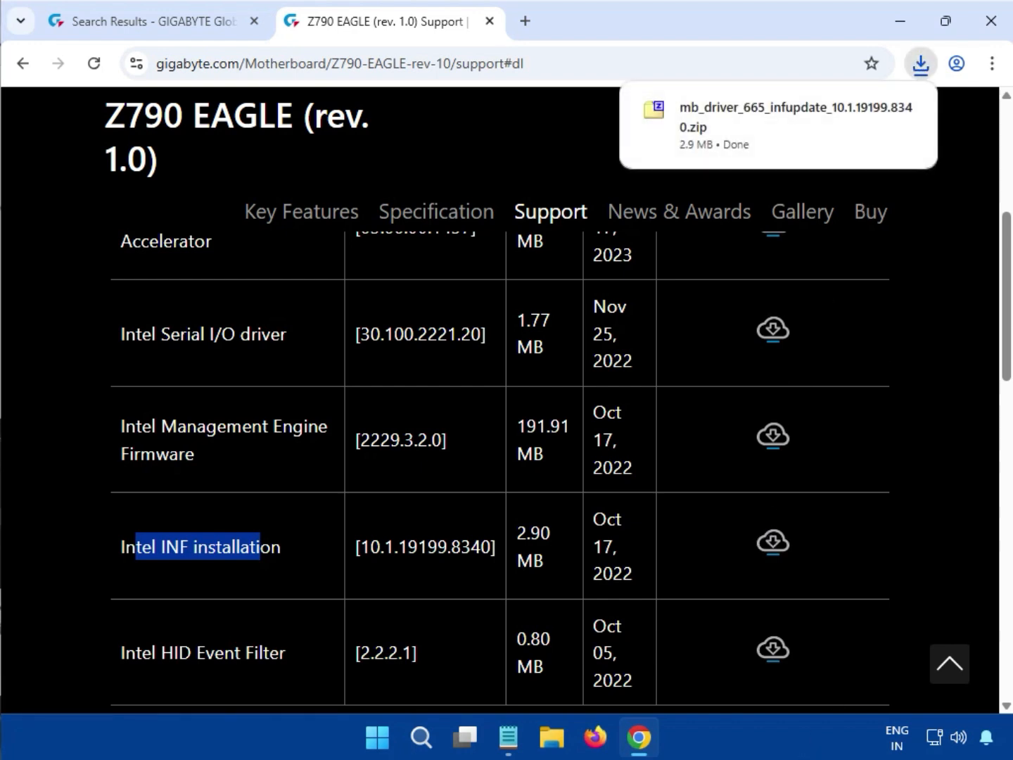
Step: Run mb_driver_665_infupdate_10.1.19199.8340.exe from the downloaded archive, allow it to make changes, and close the archive
left_click(737, 131)
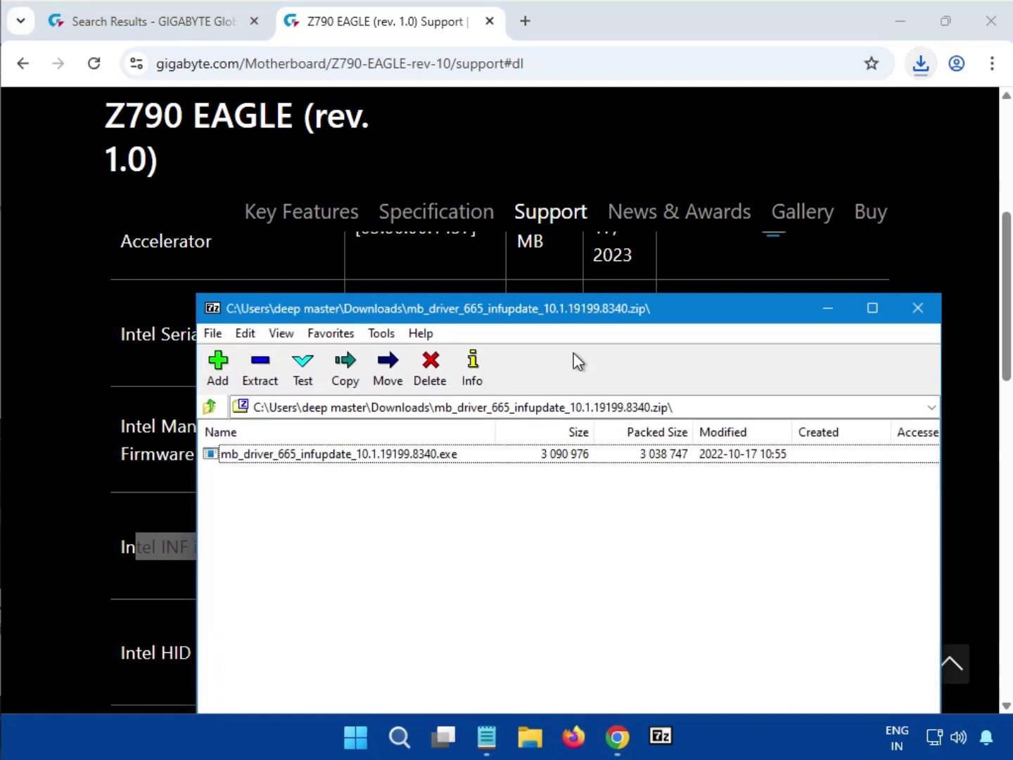
double_click(433, 458)
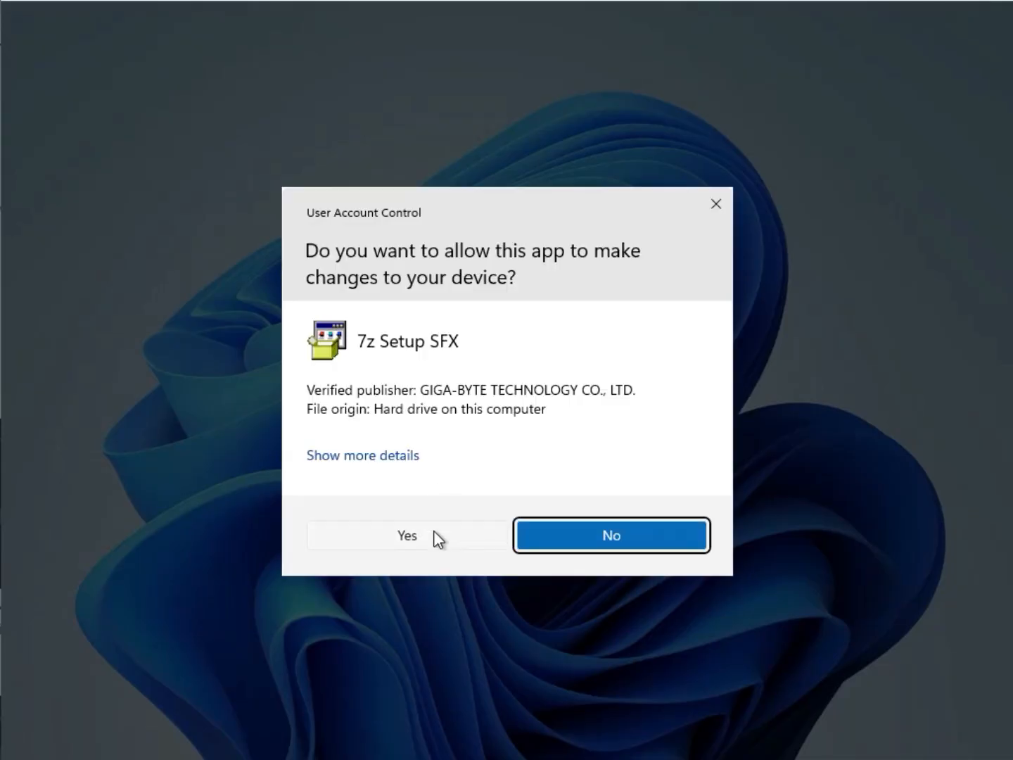
left_click(408, 534)
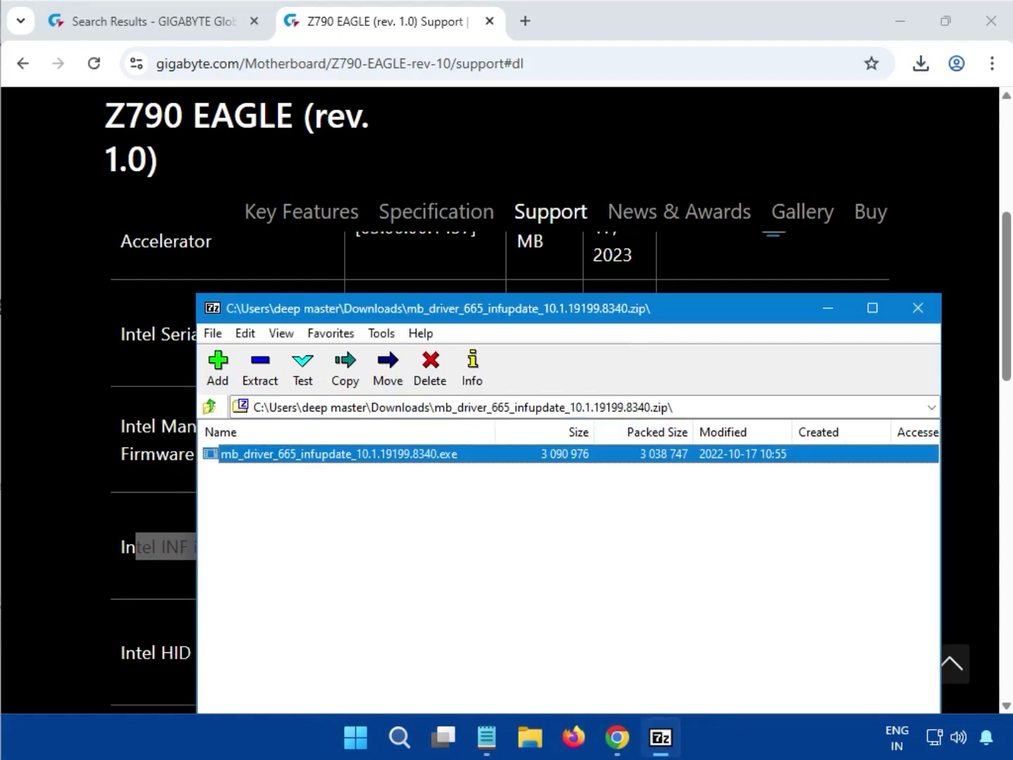
left_click(924, 312)
left_click(923, 388)
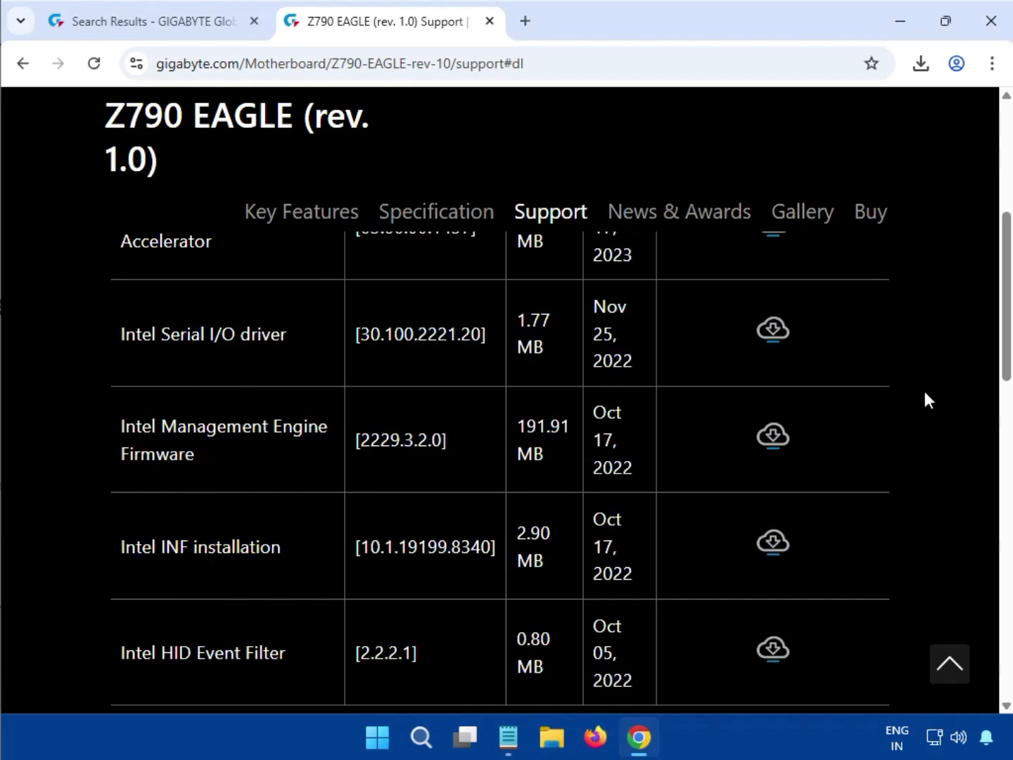
Step: Expand the LAN drivers and download the Realtek LAN Driver version 11.24.0318.2025
scroll(921, 428, "down", 2)
scroll(924, 433, "down", 2)
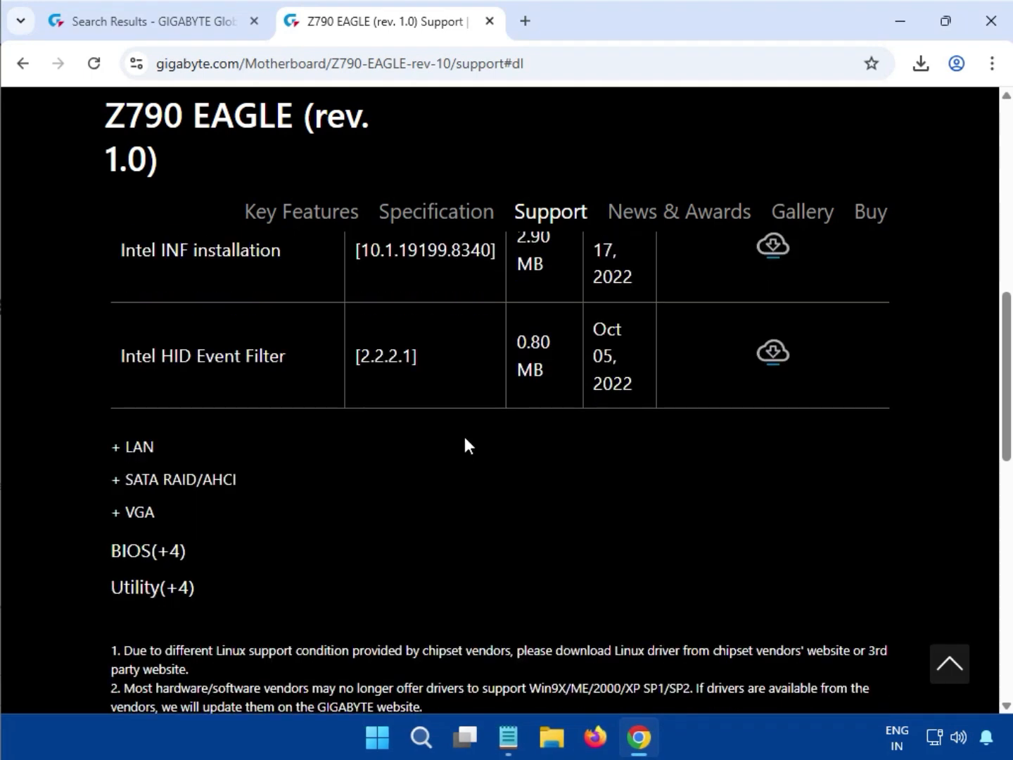
left_click(124, 448)
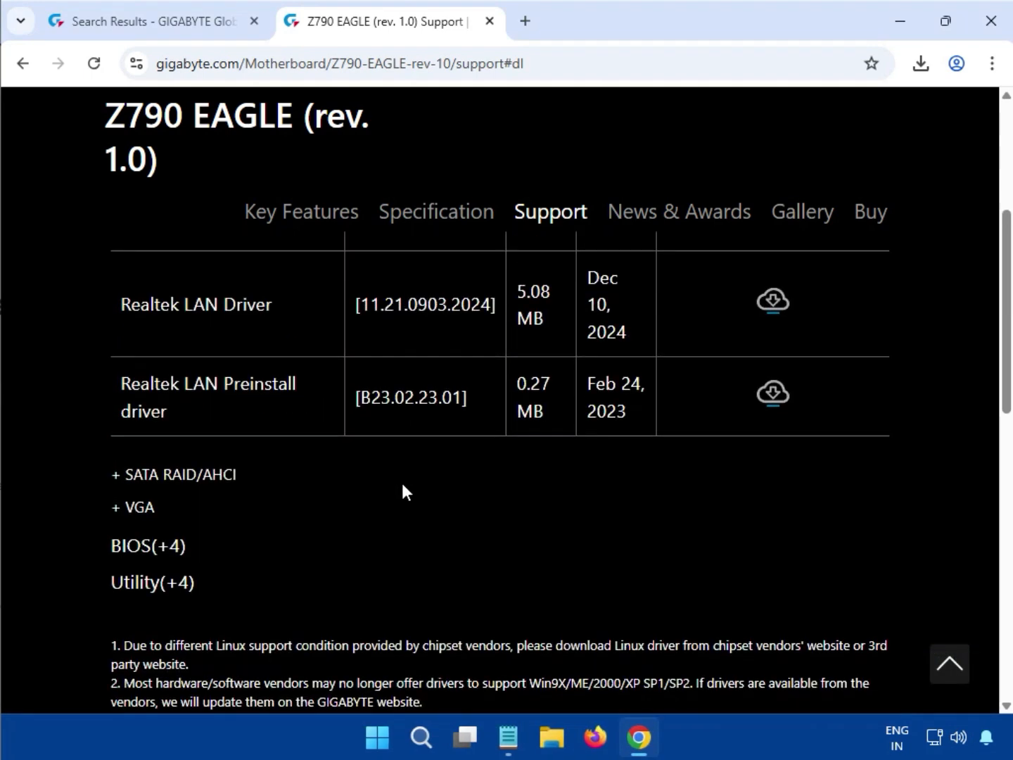
left_click_drag(142, 340, 204, 341)
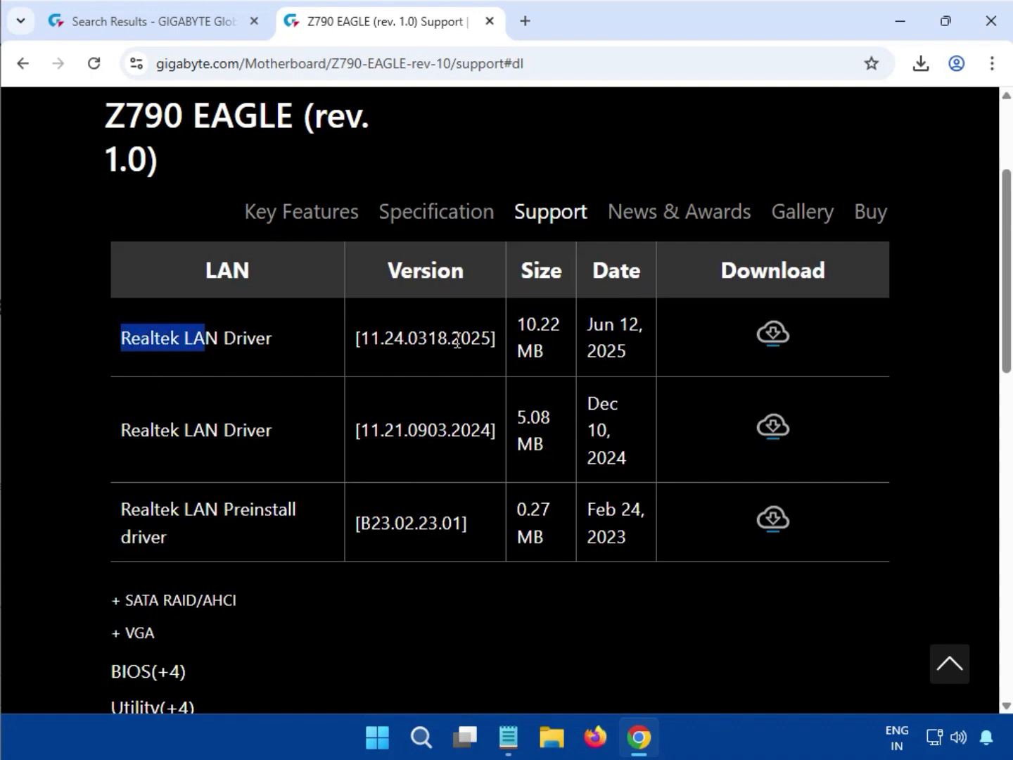
left_click(774, 333)
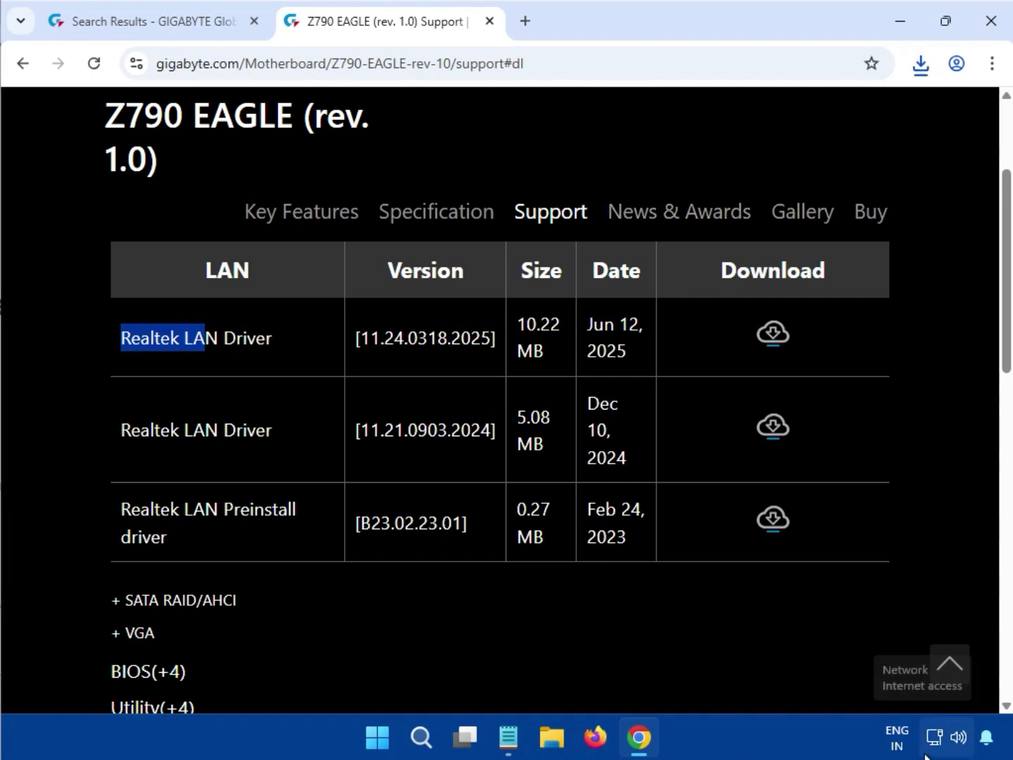
Step: Run mb_driver_654_w11_11.24.0318.2025.exe from the downloaded (10).zip archive and allow it to make changes
left_click(919, 66)
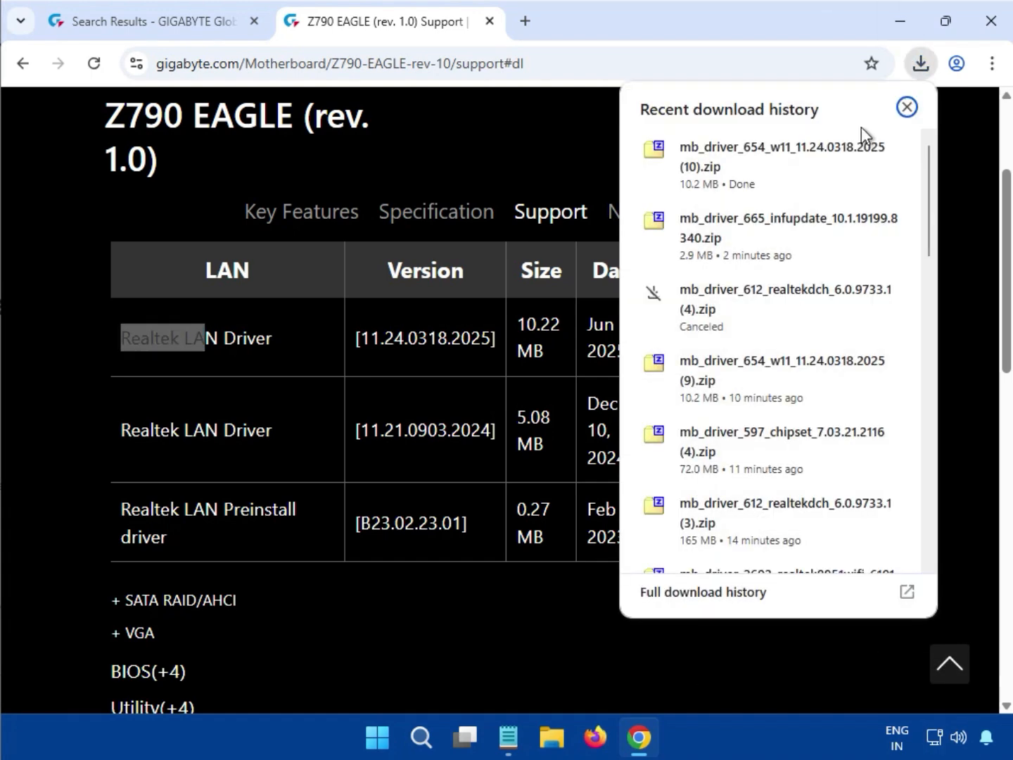
left_click(763, 174)
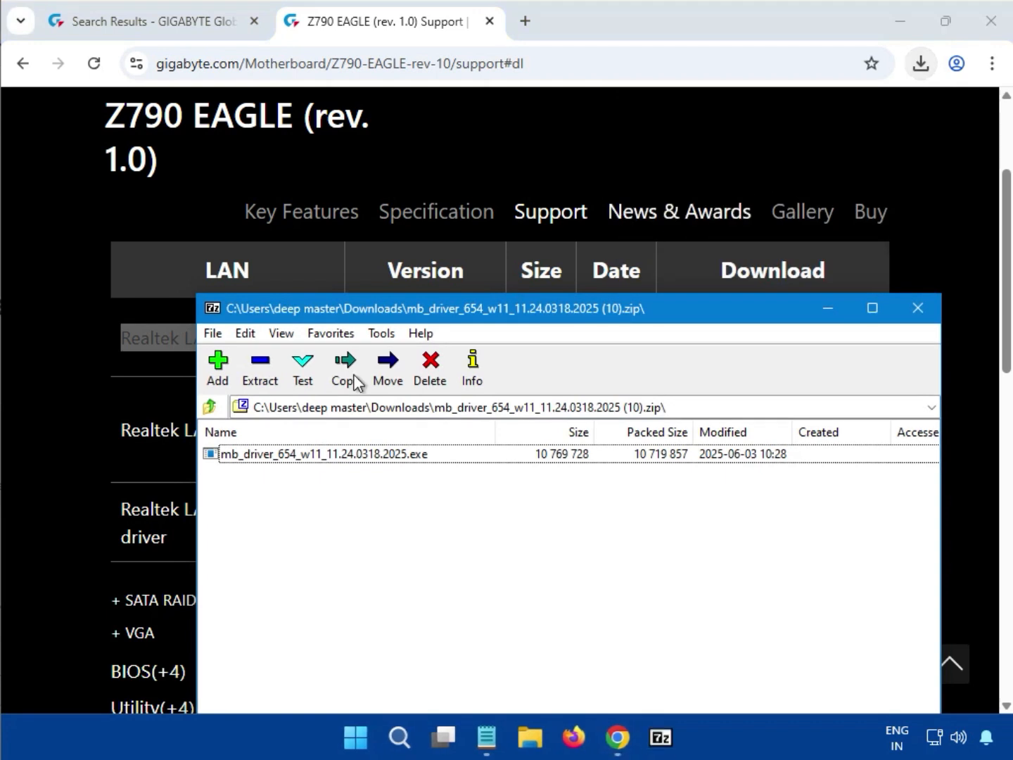
double_click(349, 453)
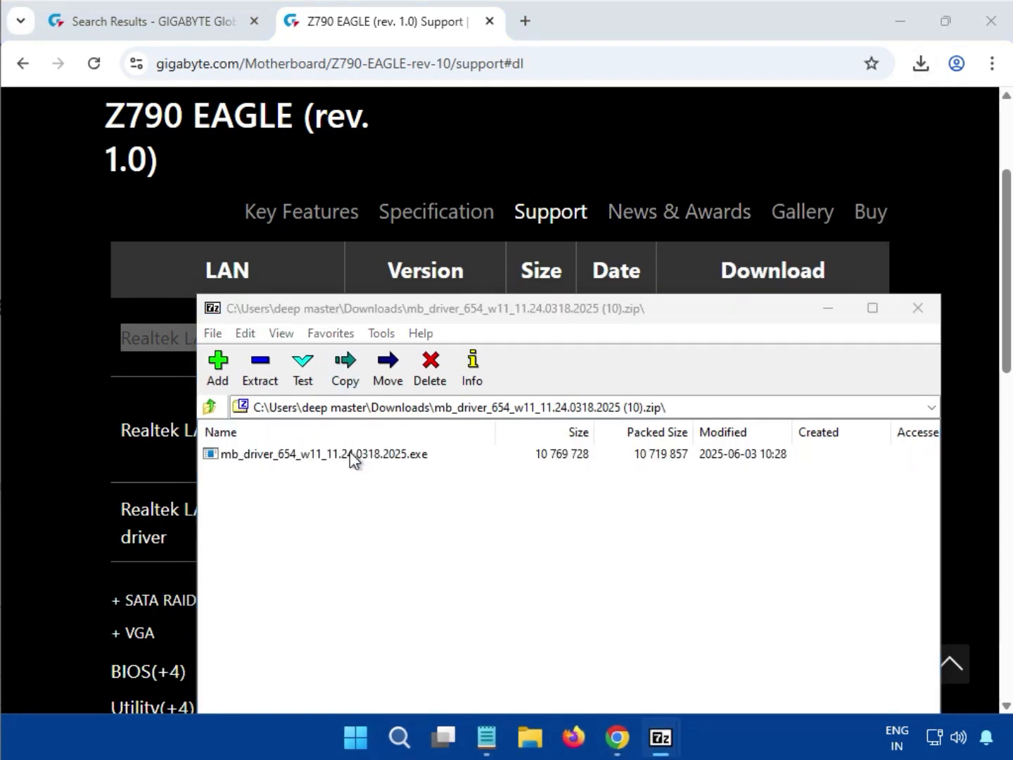
left_click(350, 454)
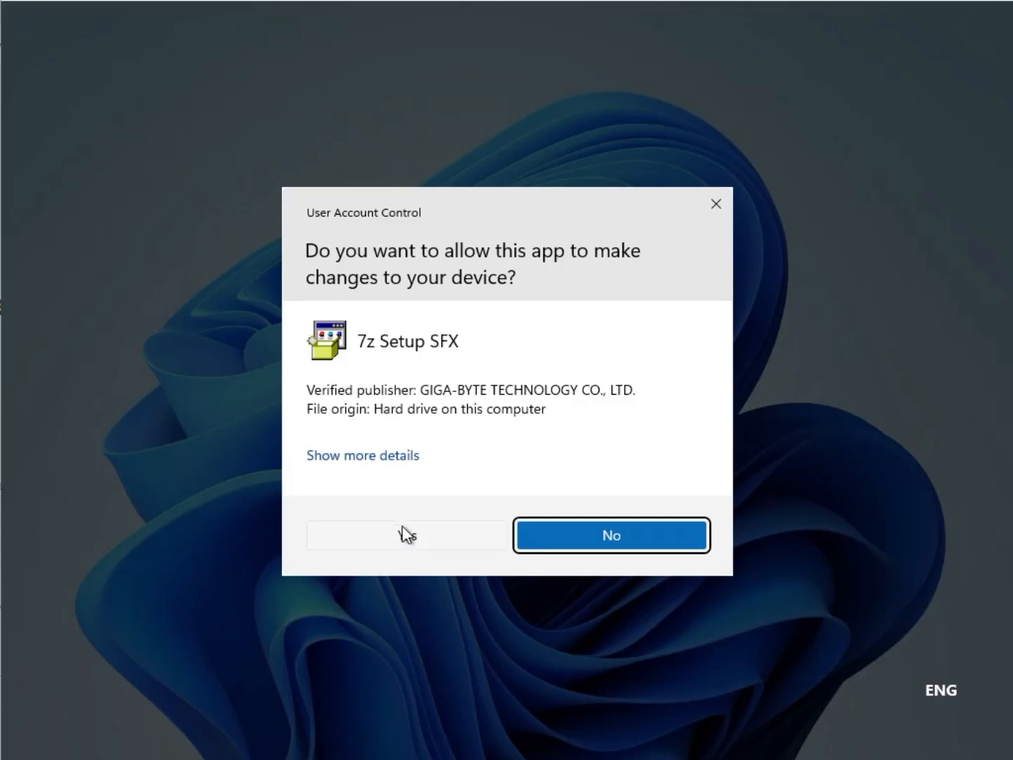
left_click(405, 535)
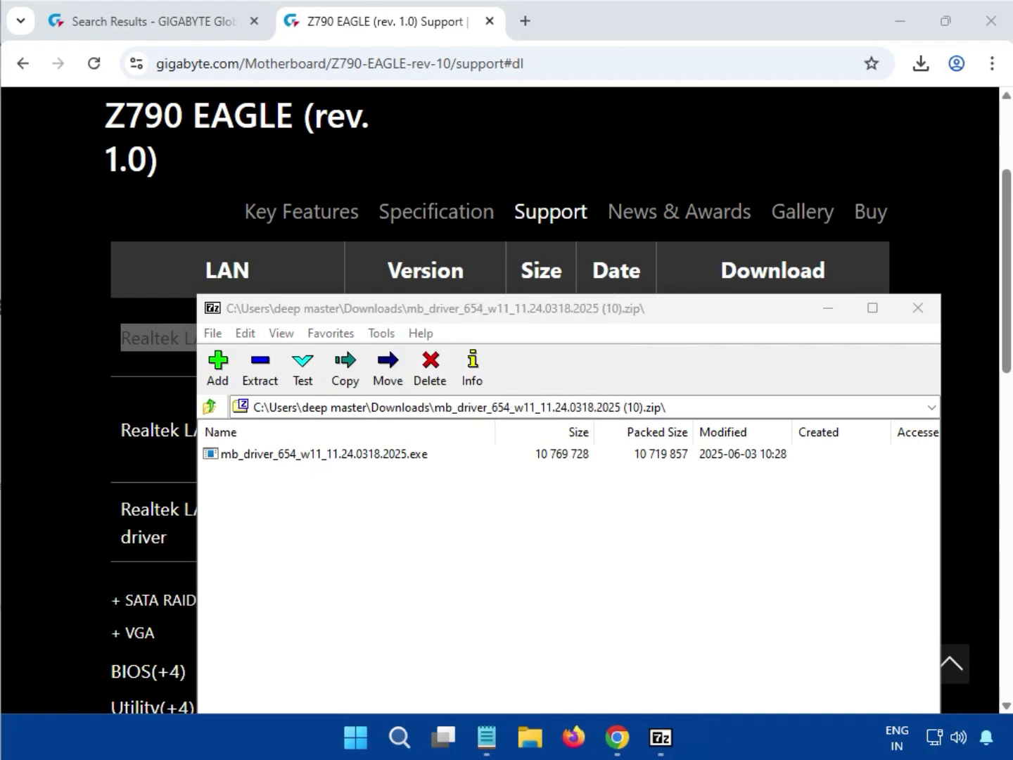
Step: Close the LAN driver archive and download Intel Graphic Driver version 31.0.101.3302 from the VGA drivers
left_click(933, 304)
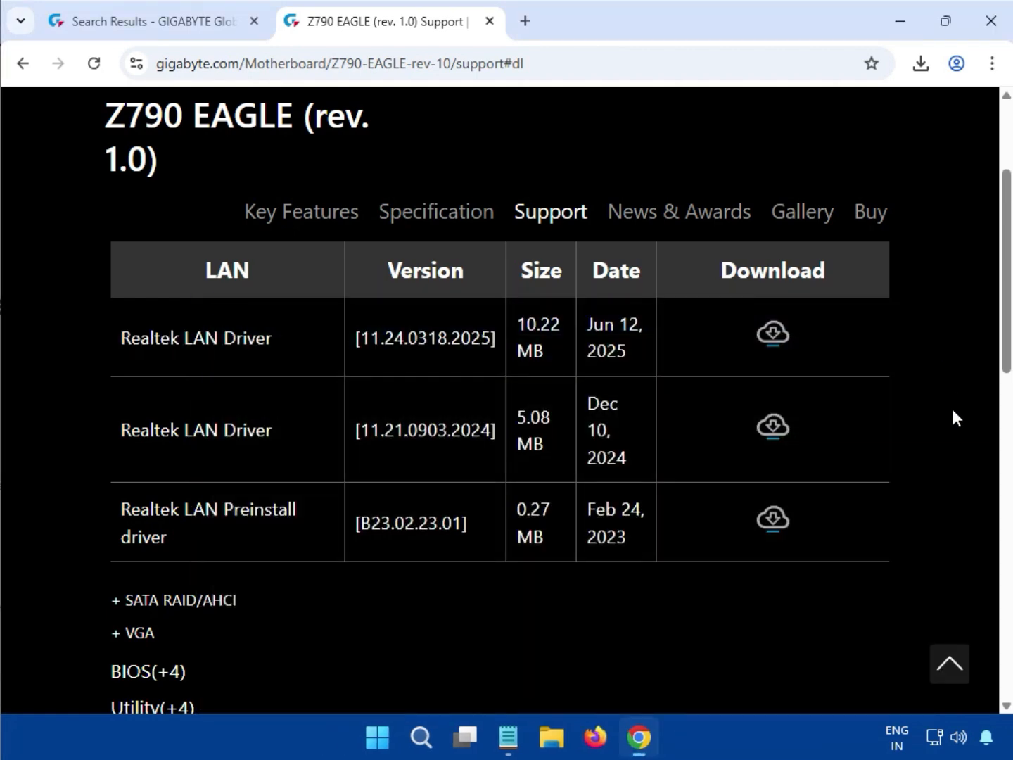
scroll(915, 443, "down", 1)
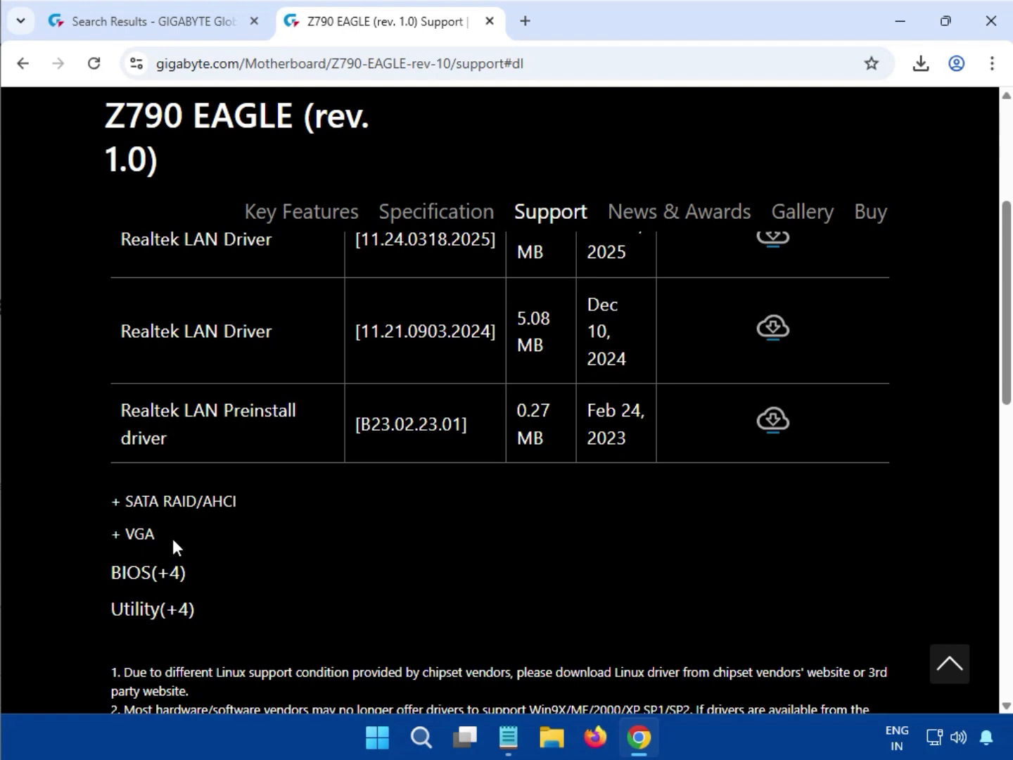
left_click_drag(143, 540, 128, 536)
left_click(143, 540)
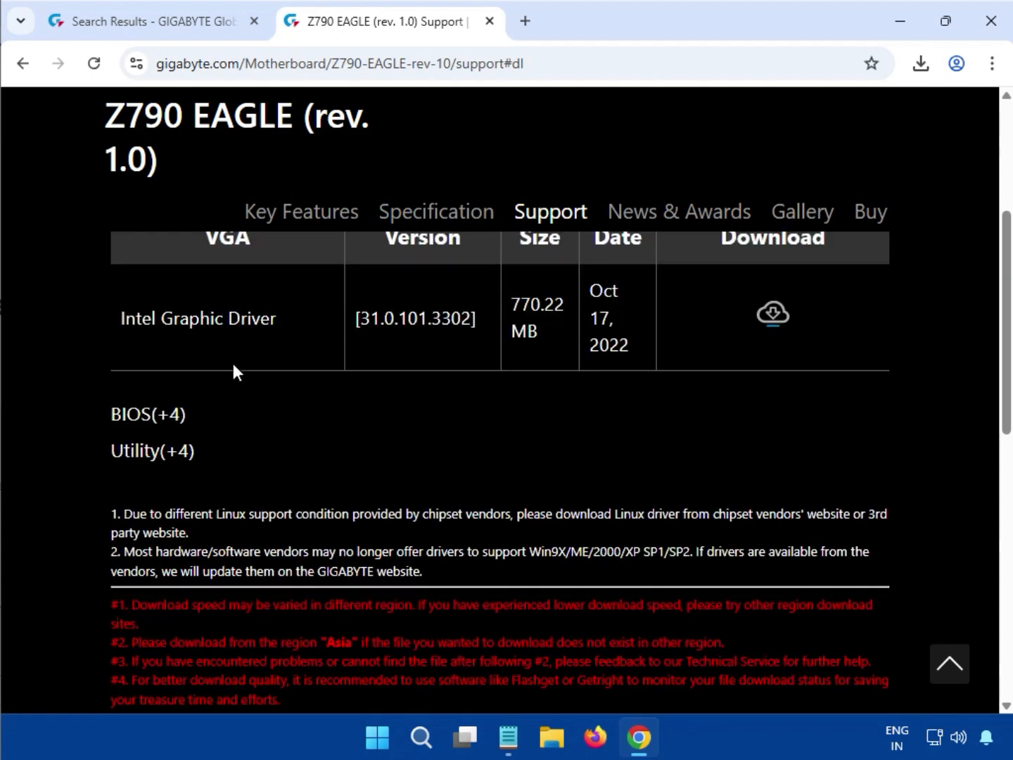
left_click_drag(117, 318, 316, 322)
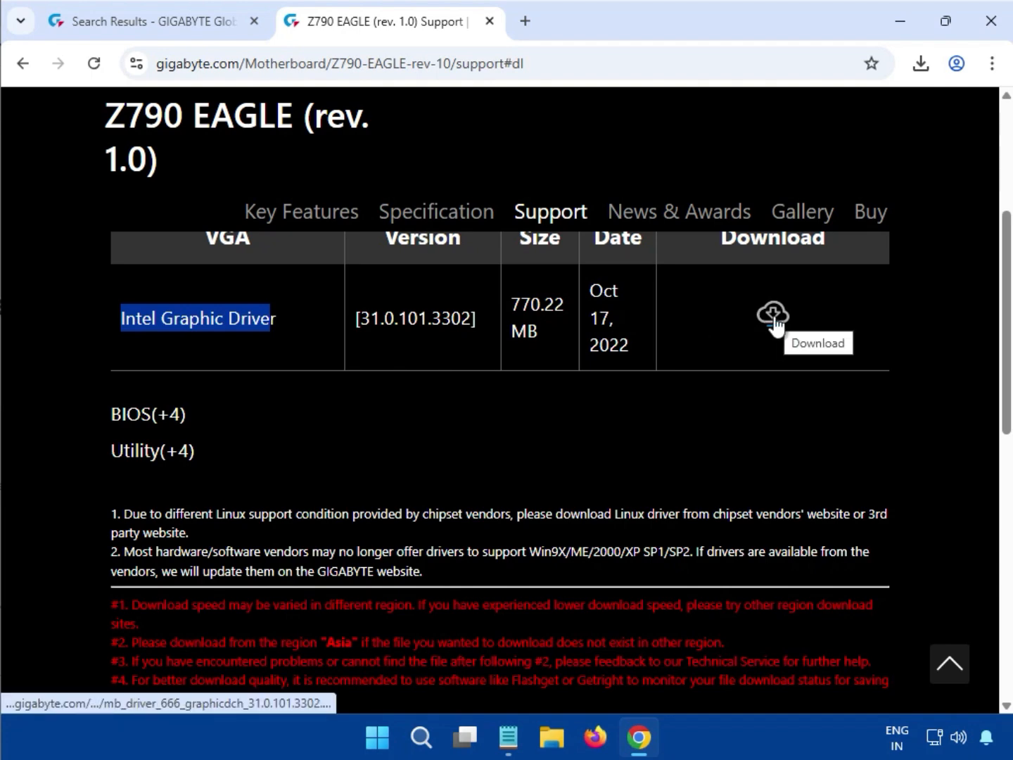
left_click(774, 316)
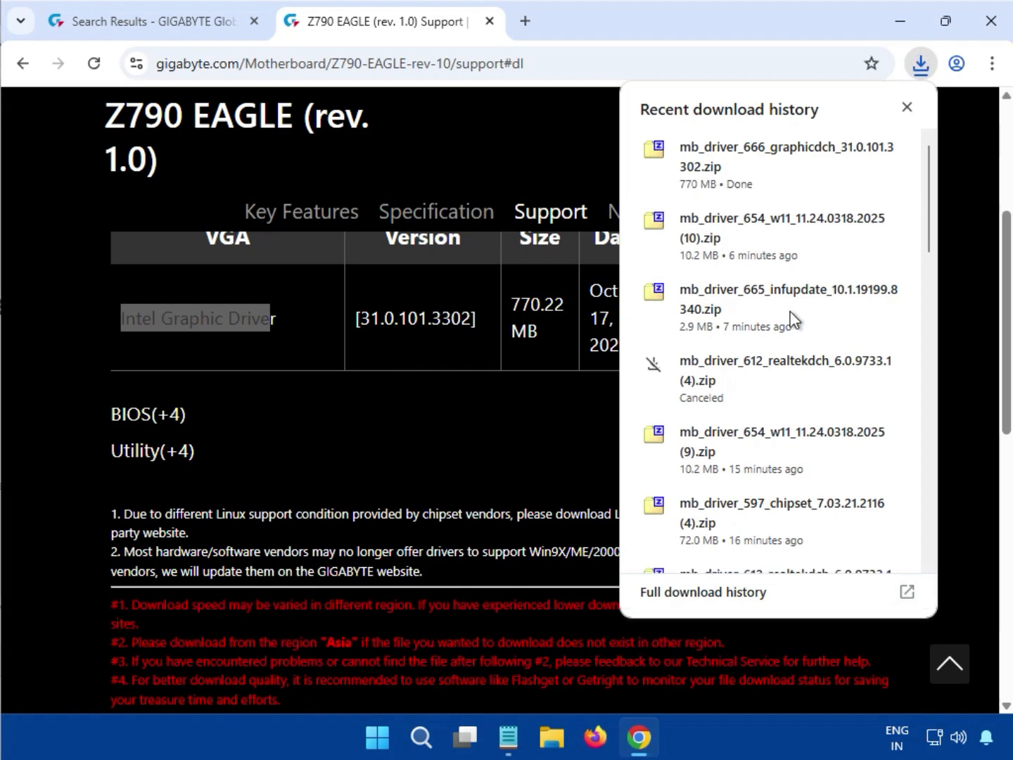
Step: Open the downloaded mb_driver_666_graphicdch_31.0.101.3302.zip archive and run the graphics driver installer inside it
left_click(754, 171)
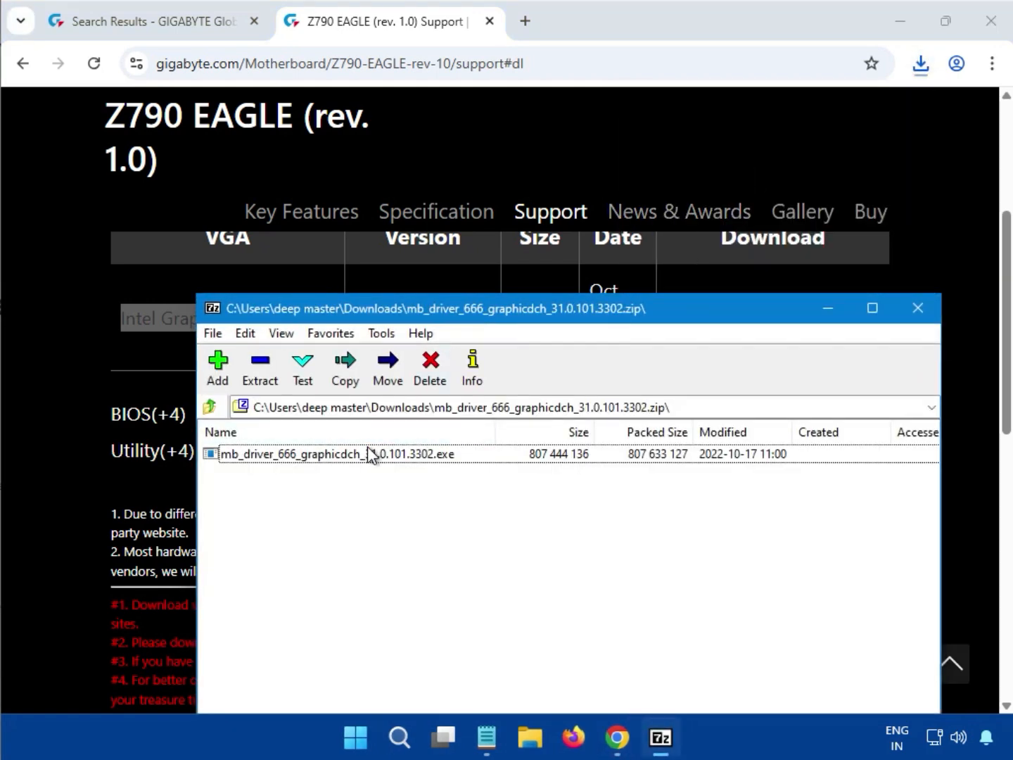
double_click(370, 454)
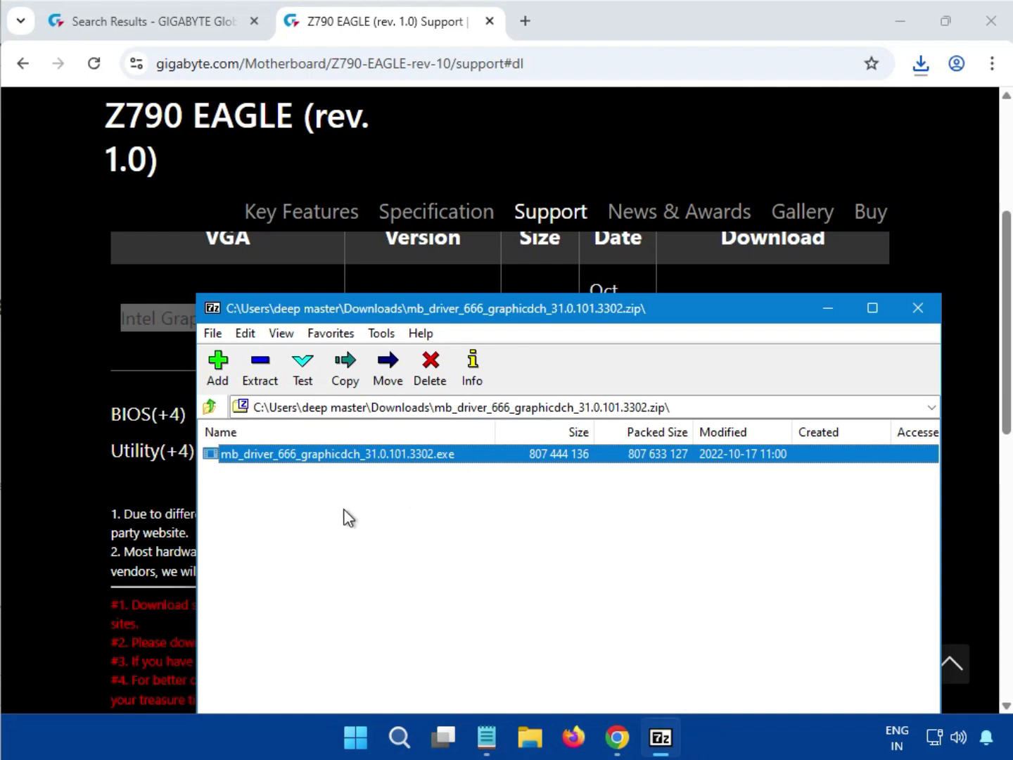
double_click(374, 457)
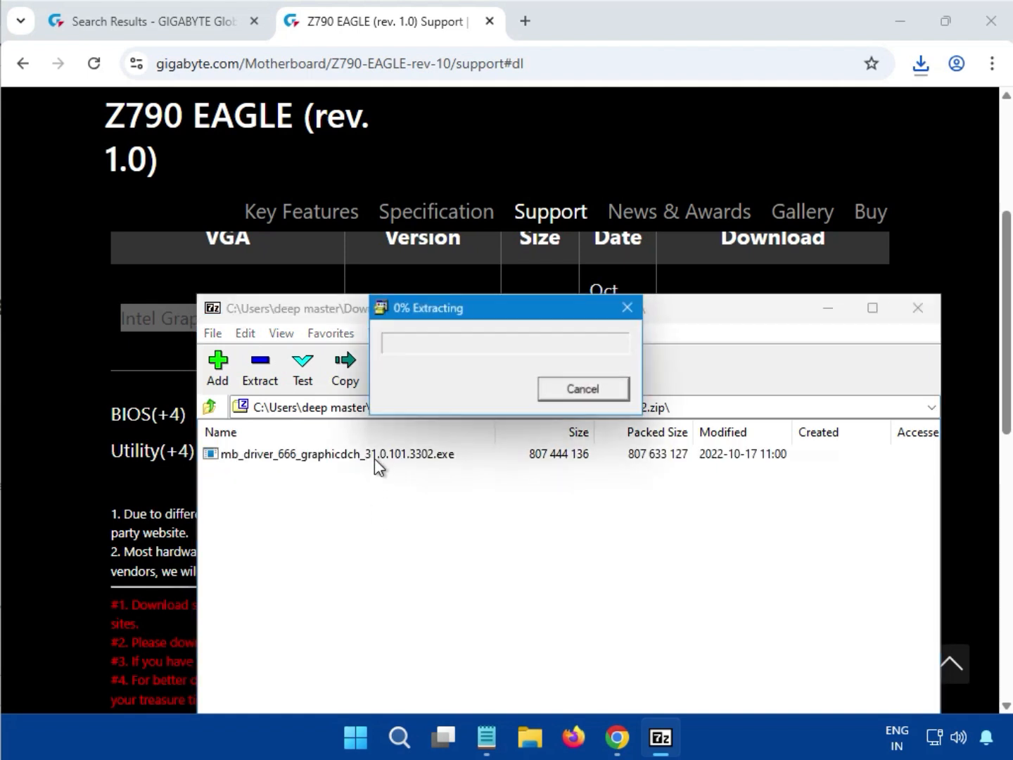